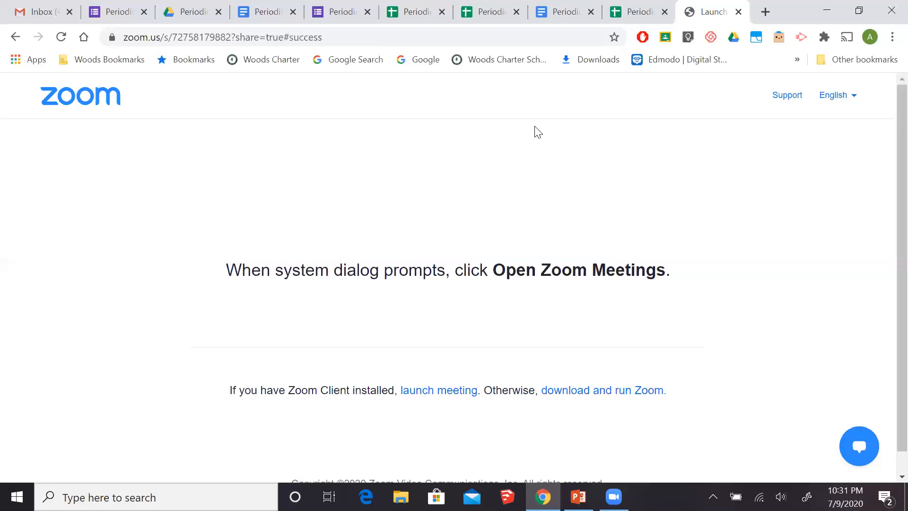
Review the Periodicity Presentation Rubric's scoring criteria from Content through Student Presentation Performance
key(ctrl+shift+Tab)
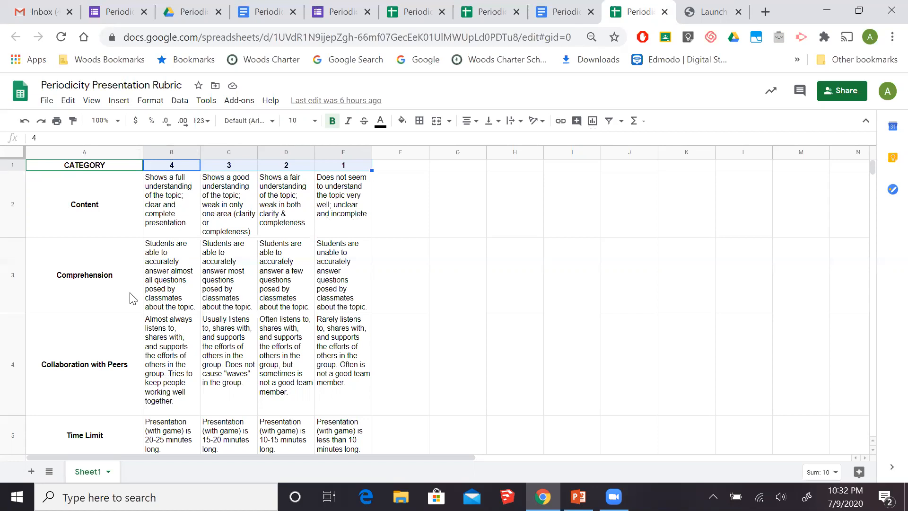
scroll(134, 298, down, 2)
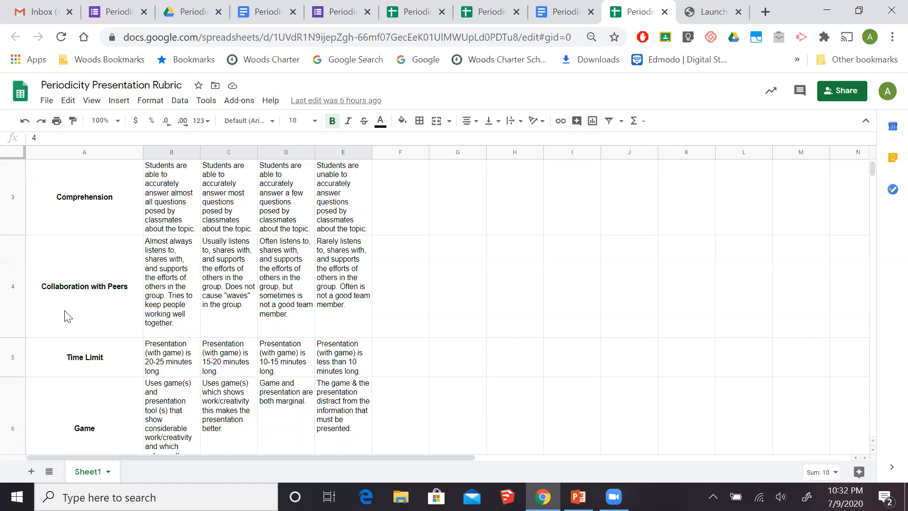
scroll(71, 315, down, 1)
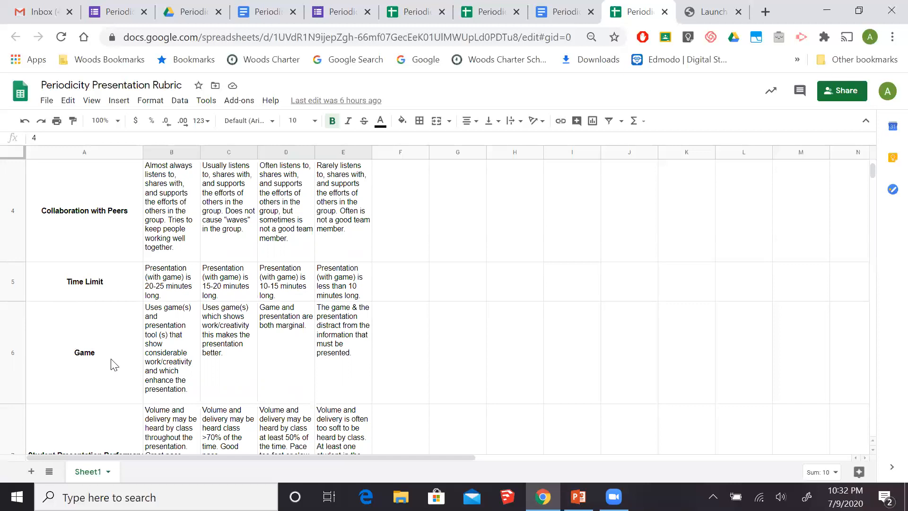
scroll(107, 357, down, 1)
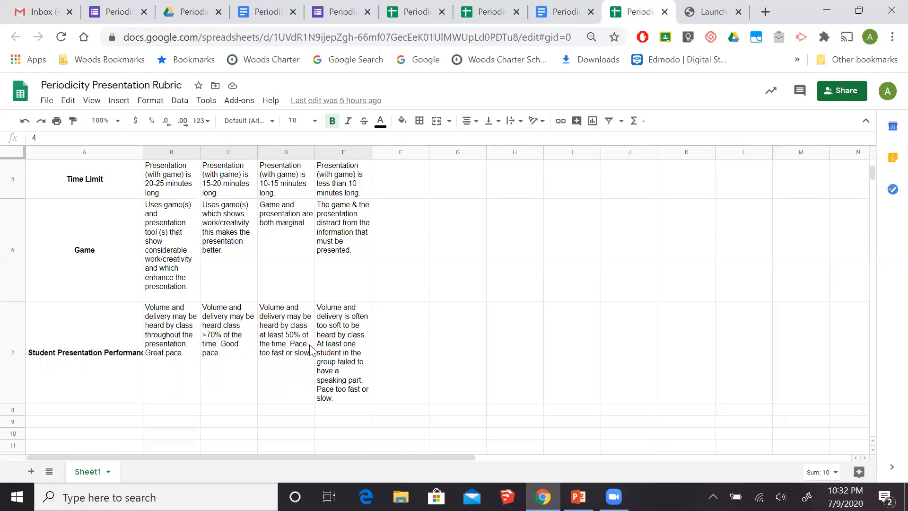
scroll(220, 373, up, 5)
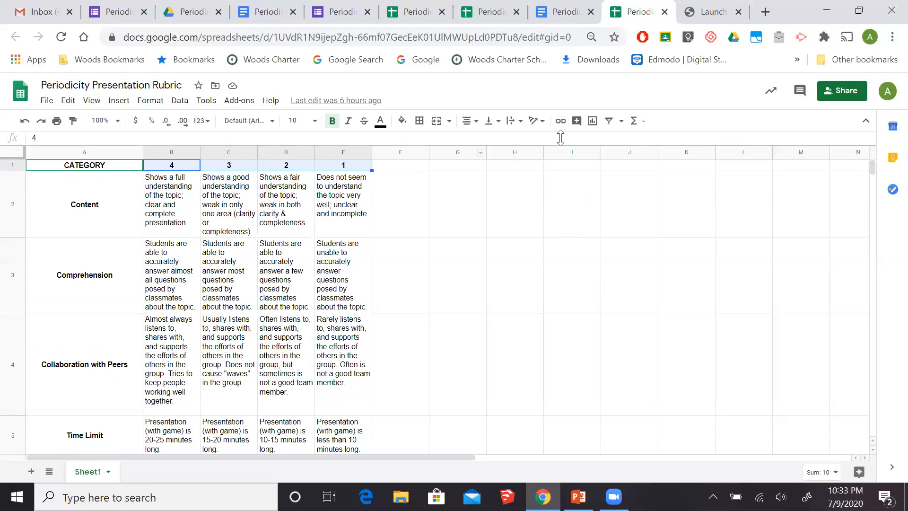
Examine the Periodicity Student Score Template's header image and its table of merge tags, possible points and comments
click(565, 12)
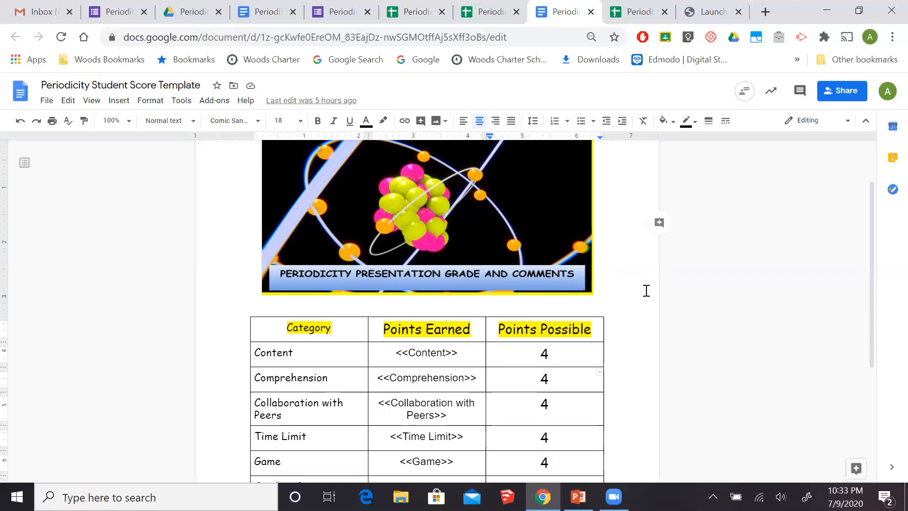
scroll(645, 290, down, 2)
scroll(648, 299, down, 2)
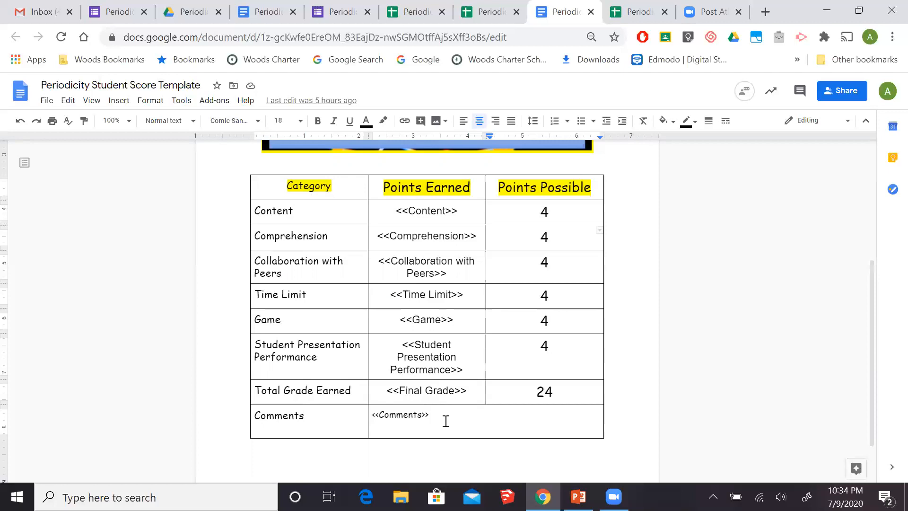
scroll(478, 284, up, 5)
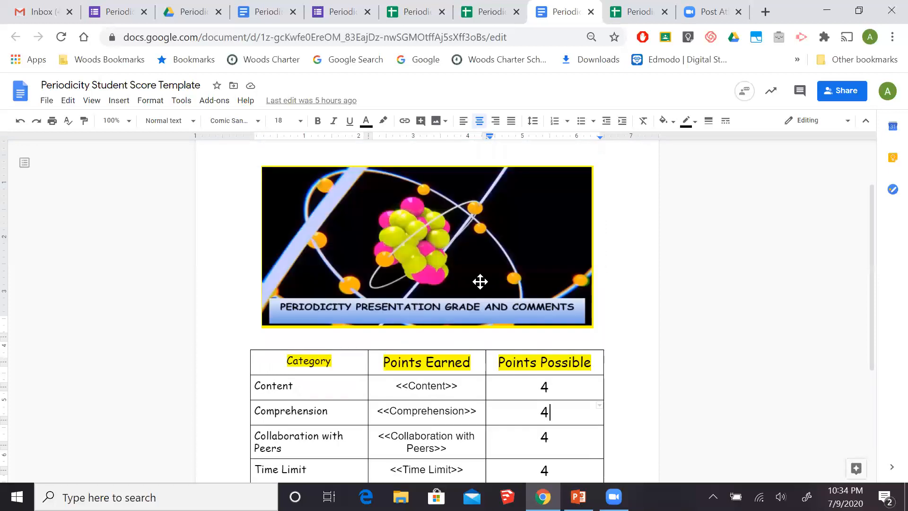
scroll(545, 268, down, 2)
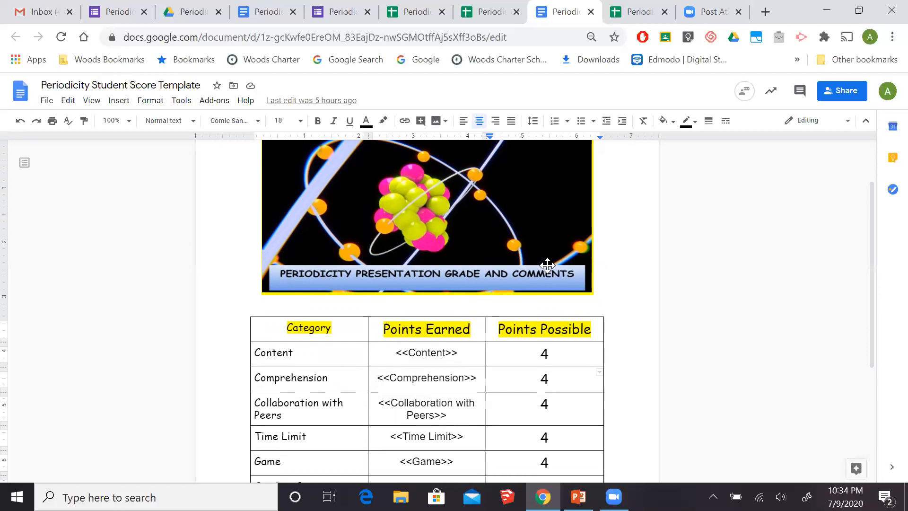
scroll(539, 270, down, 4)
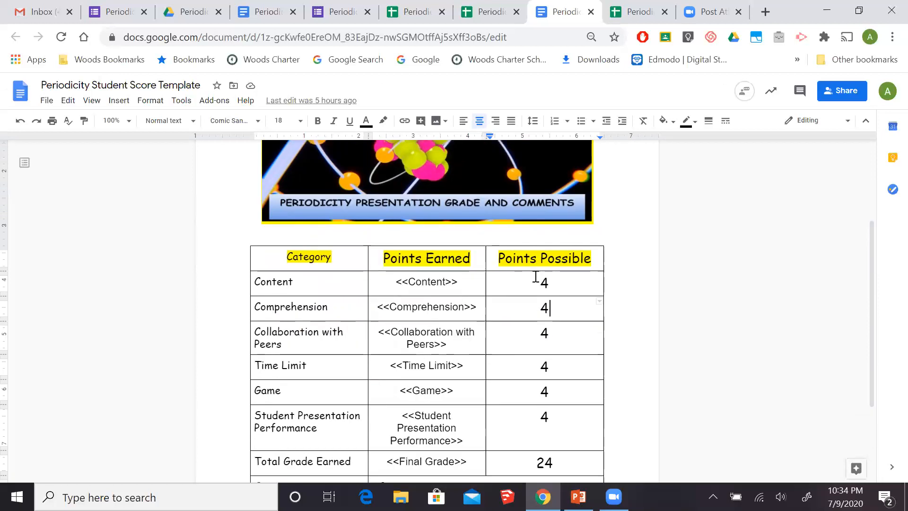
scroll(529, 281, up, 4)
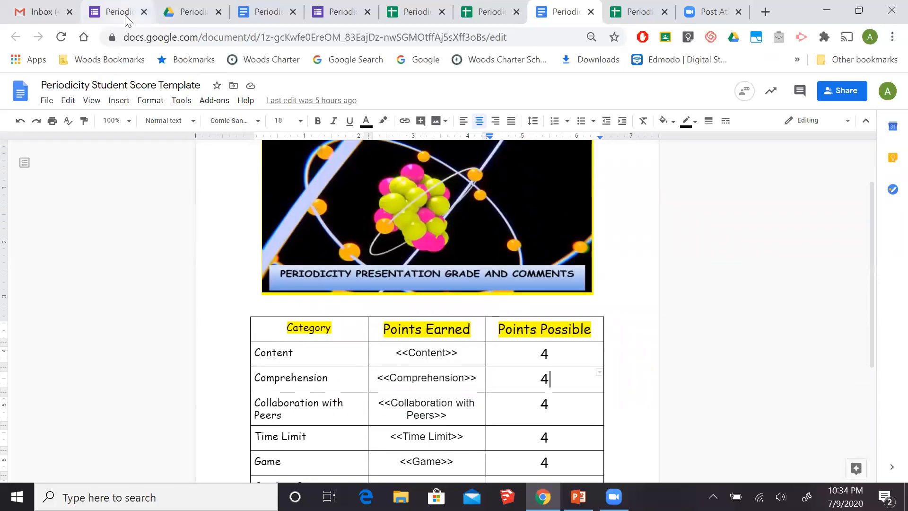
Look through the questions of the Periodicity Grading Form in its editor, from Teacher Email to the Comments checkboxes
click(339, 12)
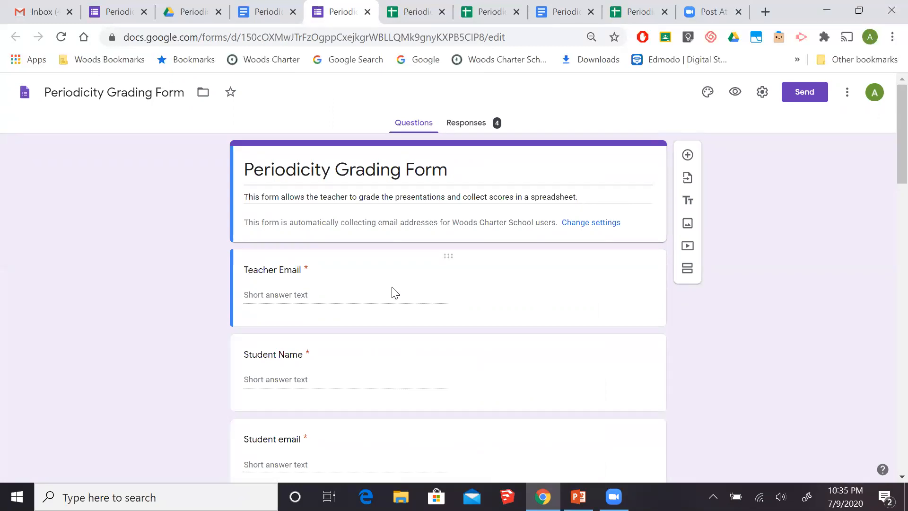
scroll(406, 295, down, 1)
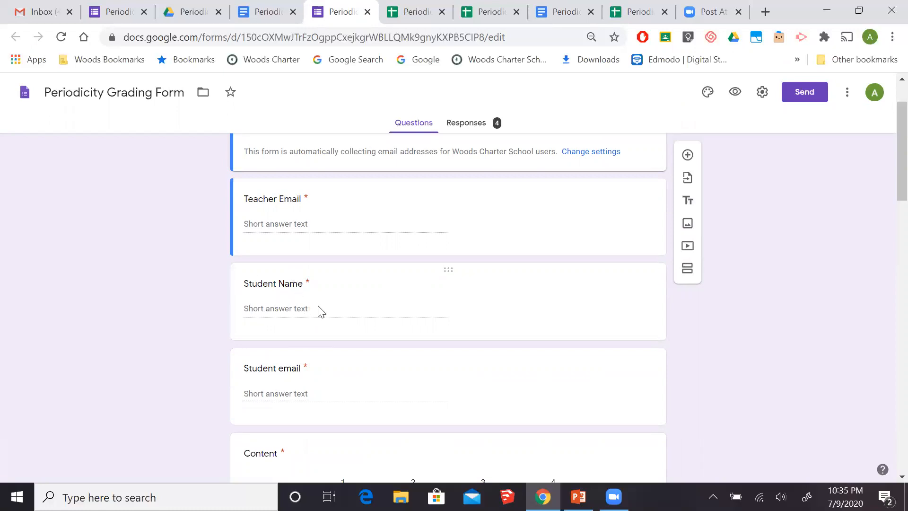
scroll(338, 352, down, 1)
scroll(406, 323, down, 1)
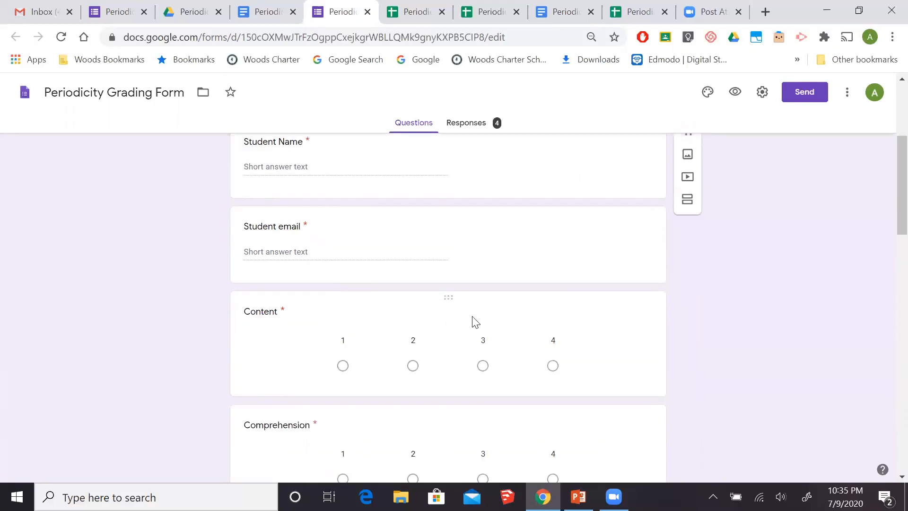
scroll(591, 330, down, 2)
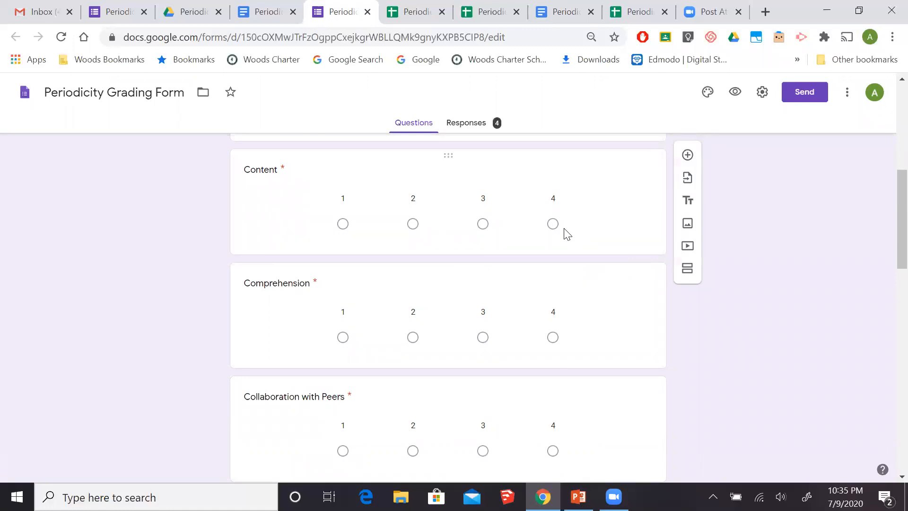
scroll(621, 260, down, 5)
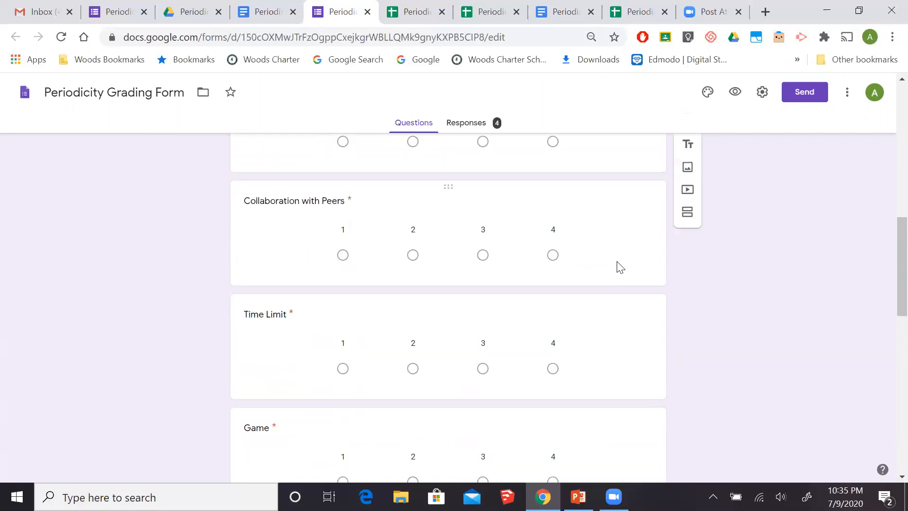
scroll(620, 268, down, 4)
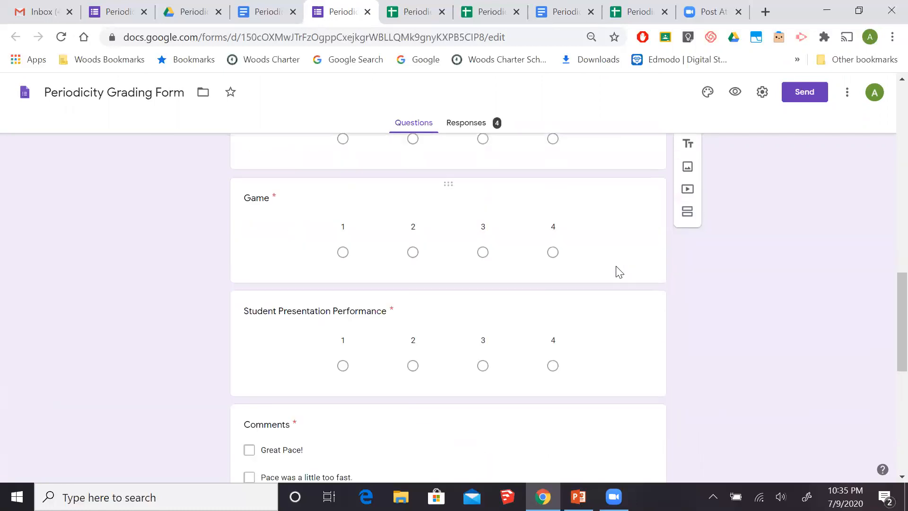
scroll(619, 269, down, 6)
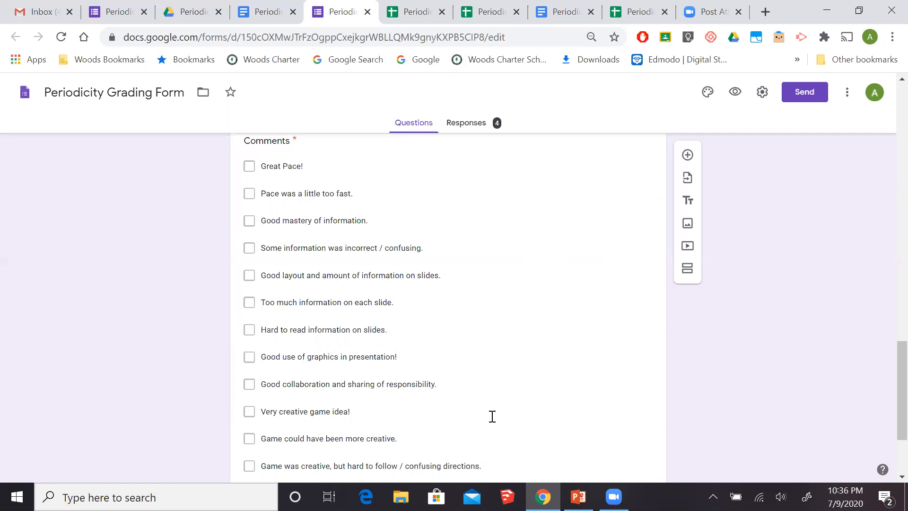
scroll(542, 358, down, 3)
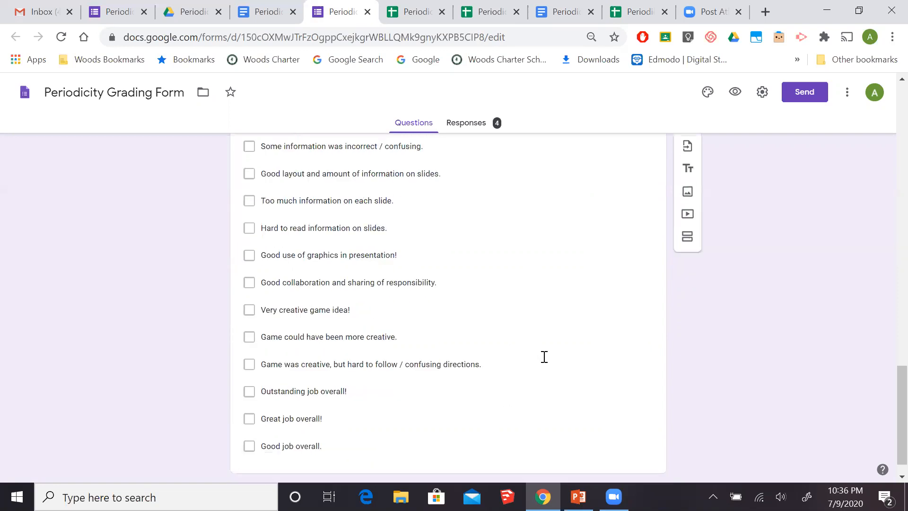
scroll(546, 368, up, 3)
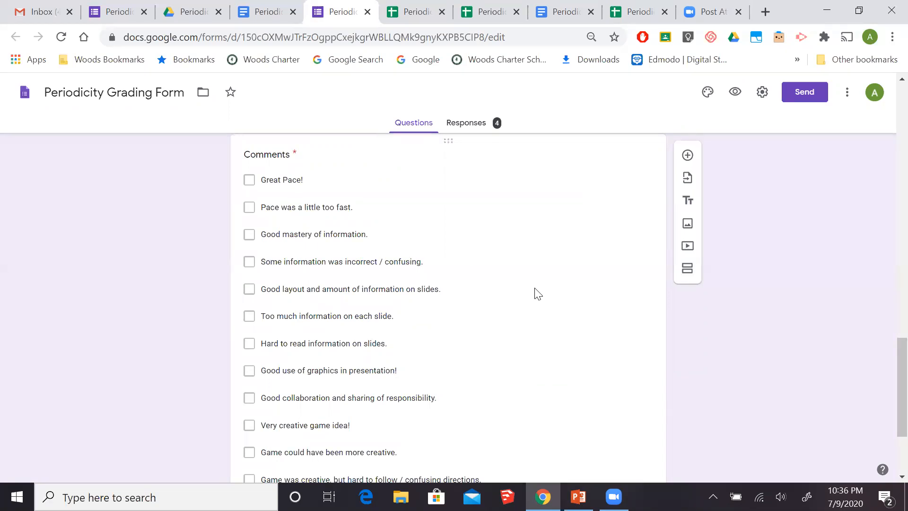
scroll(538, 293, up, 20)
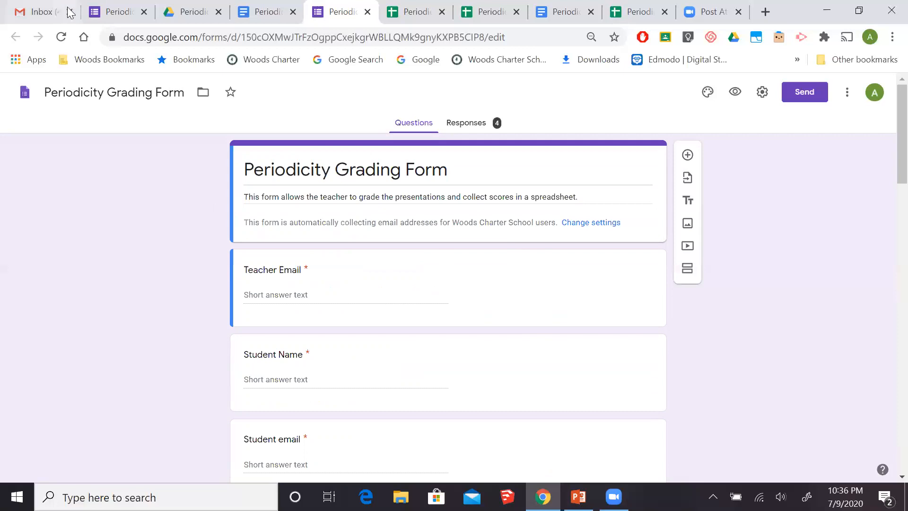
Start another response to the live Periodicity Grading Form and fill in the teacher's email address
click(117, 13)
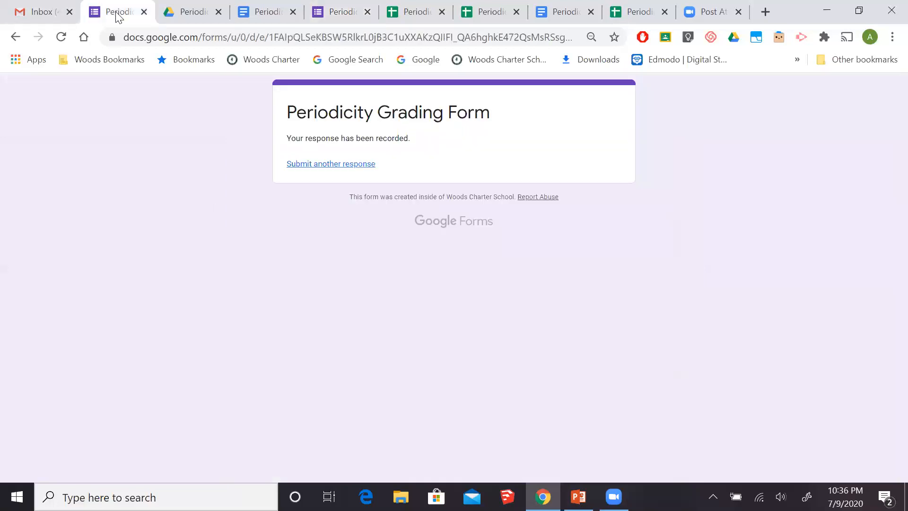
click(353, 167)
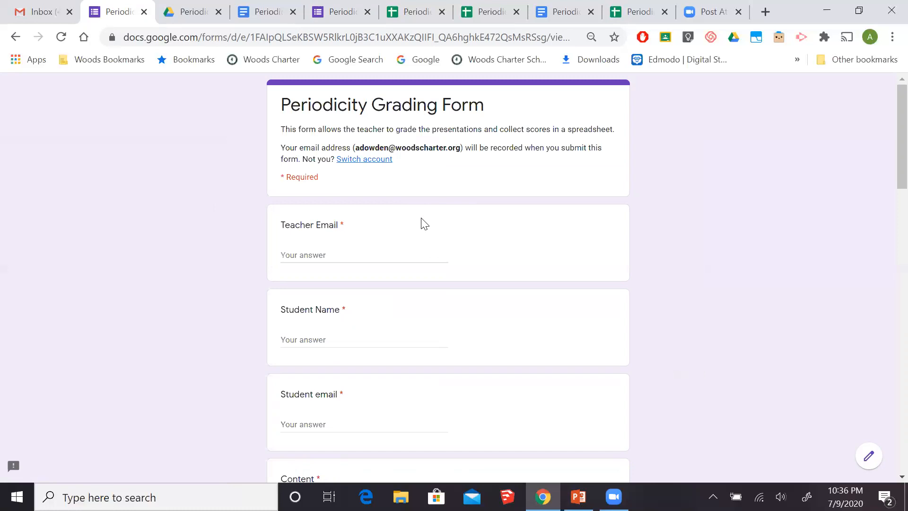
scroll(368, 227, down, 2)
click(361, 189)
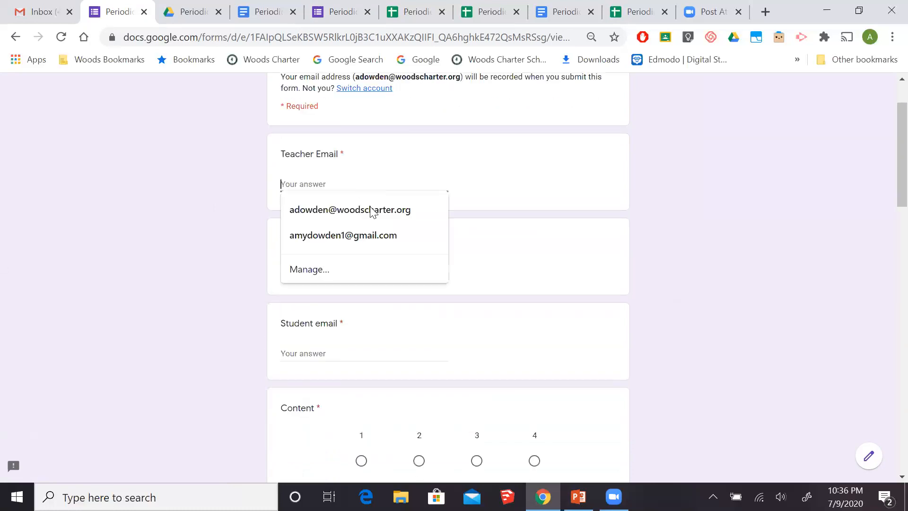
click(372, 209)
scroll(386, 246, down, 1)
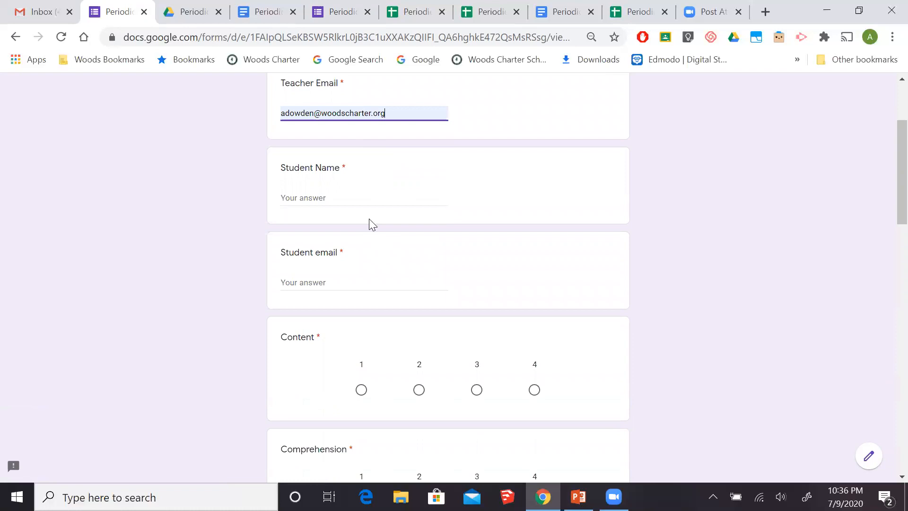
Fill in the student's name and the student's email address in the grading form
click(363, 196)
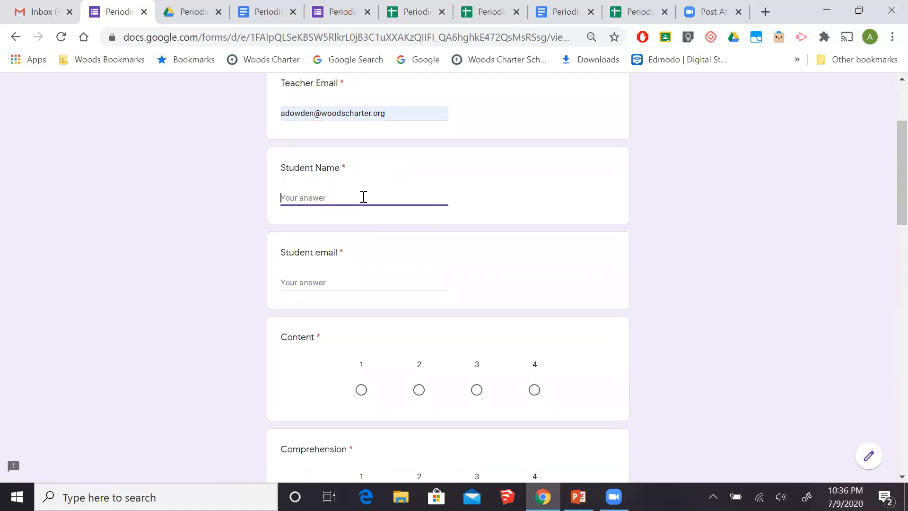
text(Jenny)
click(364, 279)
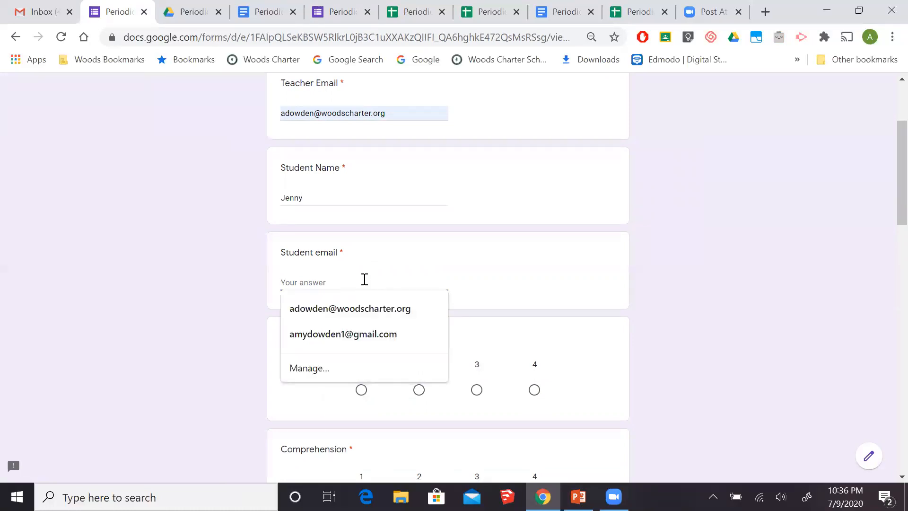
click(371, 308)
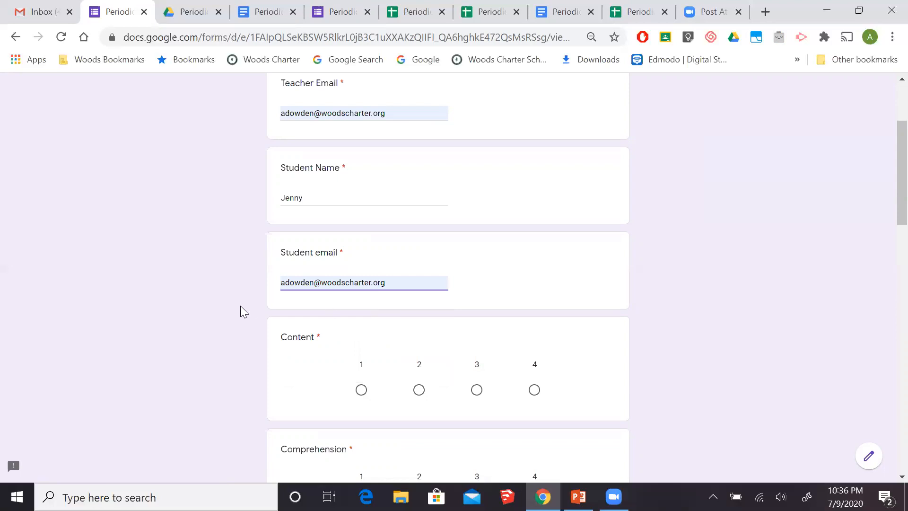
Score the student 4 for Content and 3 for Comprehension
scroll(240, 305, down, 5)
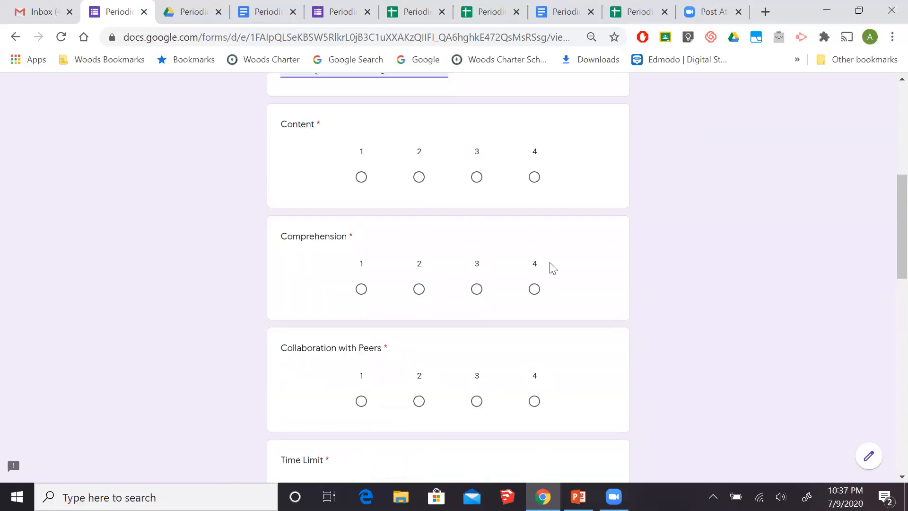
click(534, 179)
click(477, 289)
Score the student 4 for Collaboration with Peers and 3 for Time Limit
scroll(570, 305, down, 2)
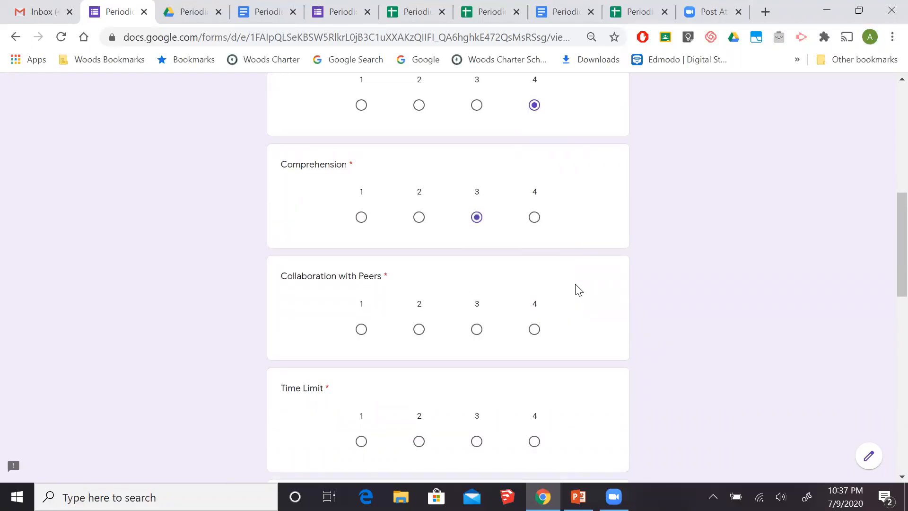
scroll(572, 298, down, 2)
click(535, 259)
scroll(578, 326, down, 2)
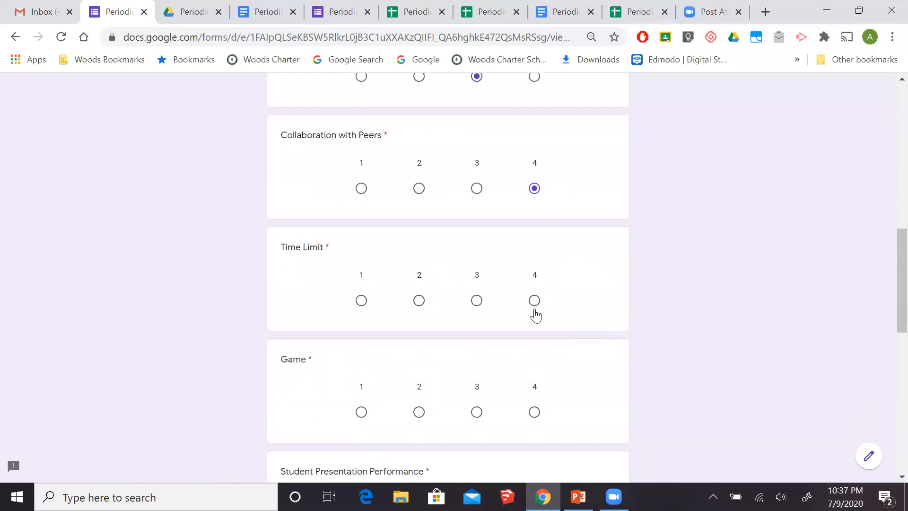
click(477, 300)
Score the student 4 for Game and 3 for Student Presentation Performance
scroll(556, 312, down, 2)
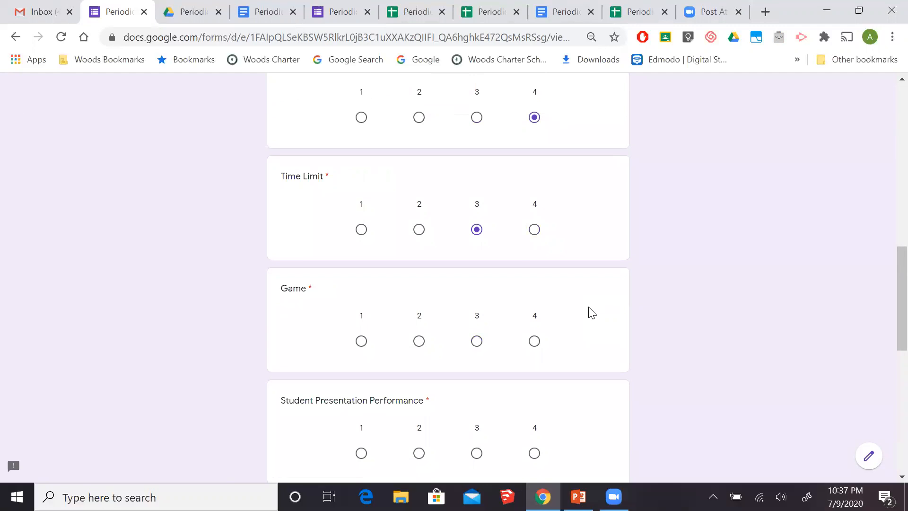
scroll(591, 312, down, 2)
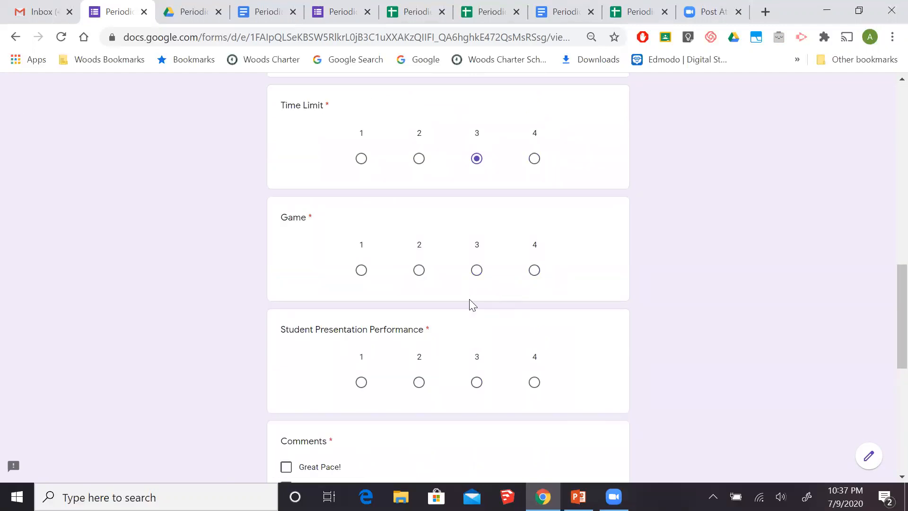
click(534, 270)
scroll(559, 296, down, 2)
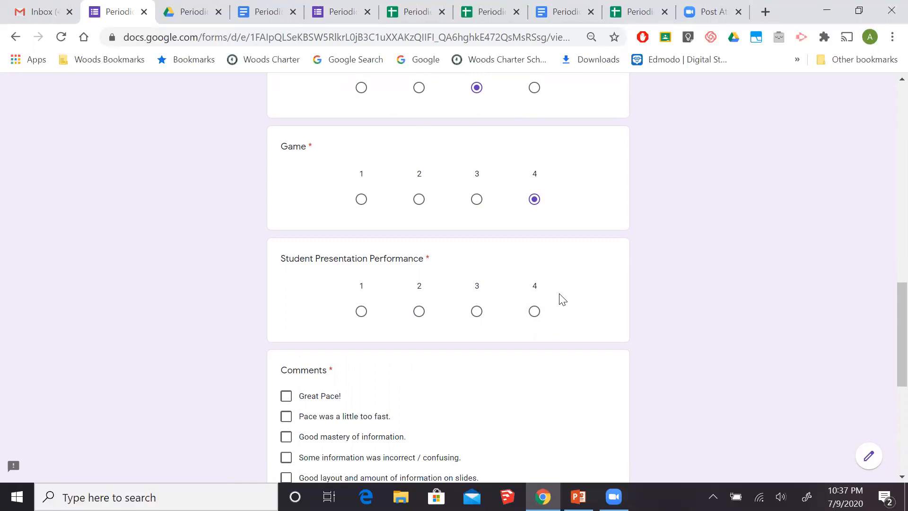
click(477, 312)
scroll(487, 363, down, 1)
scroll(487, 363, down, 1)
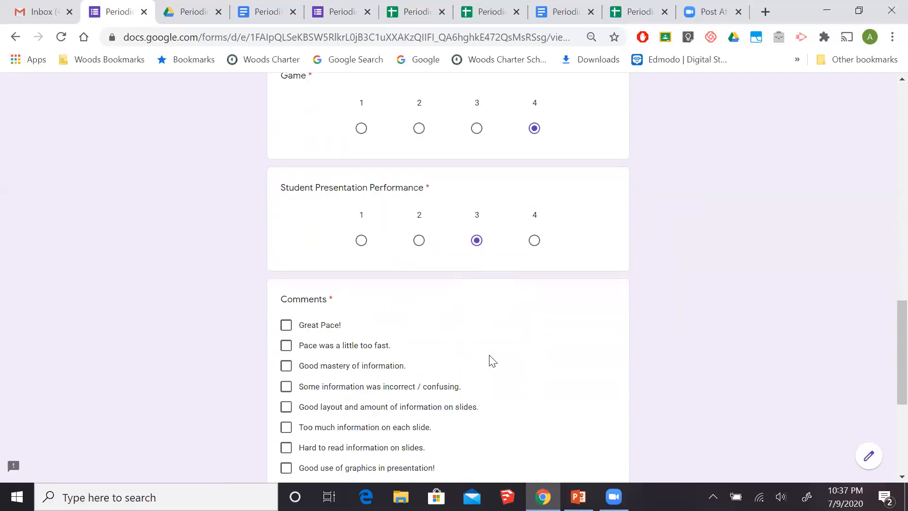
Tick the comments for great pace, good mastery, hard-to-read slides, very creative game idea and great job overall, and submit the grading form
scroll(487, 359, down, 3)
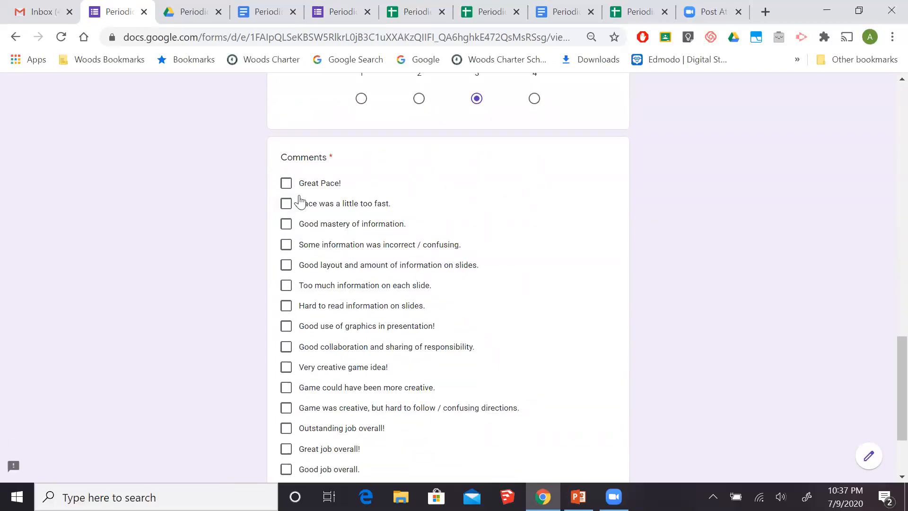
click(287, 188)
click(286, 224)
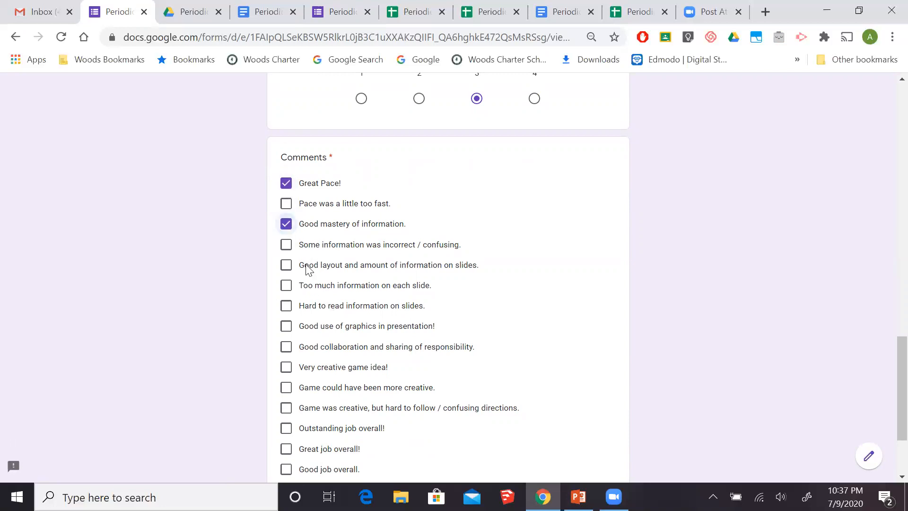
scroll(307, 269, down, 2)
click(286, 235)
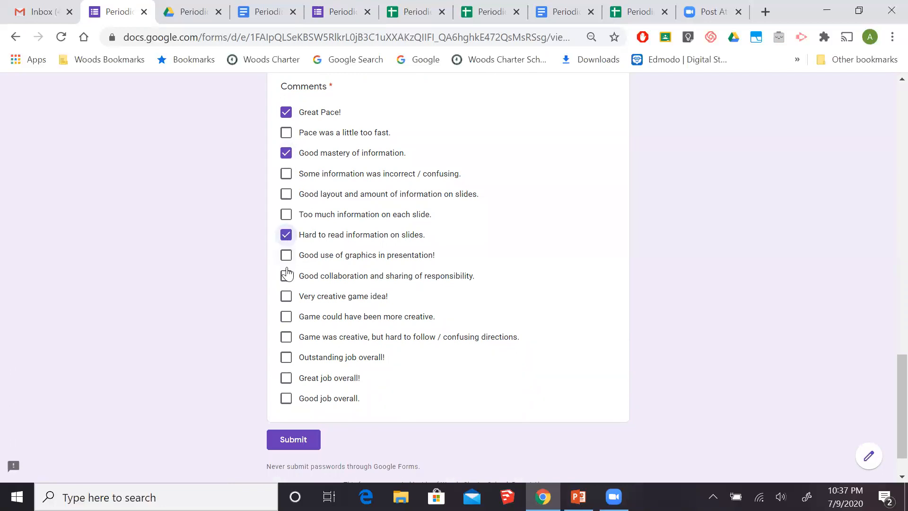
click(285, 298)
click(286, 379)
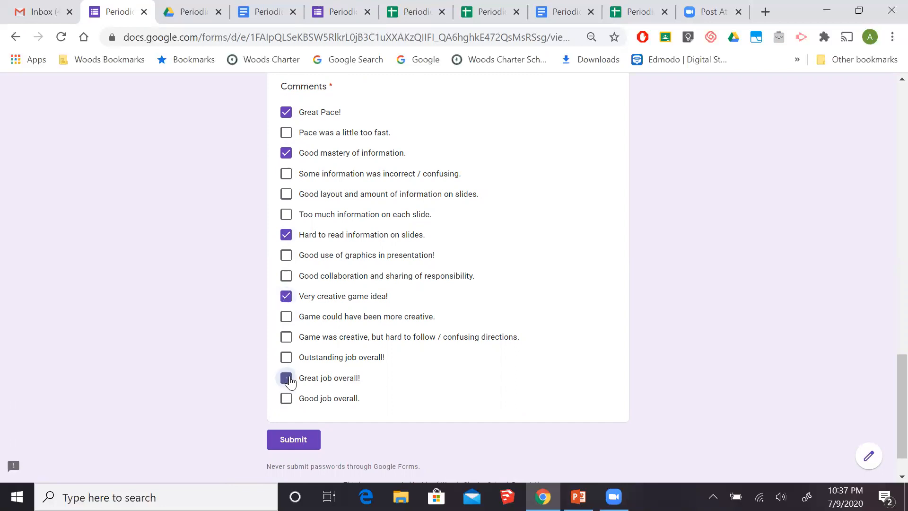
click(290, 439)
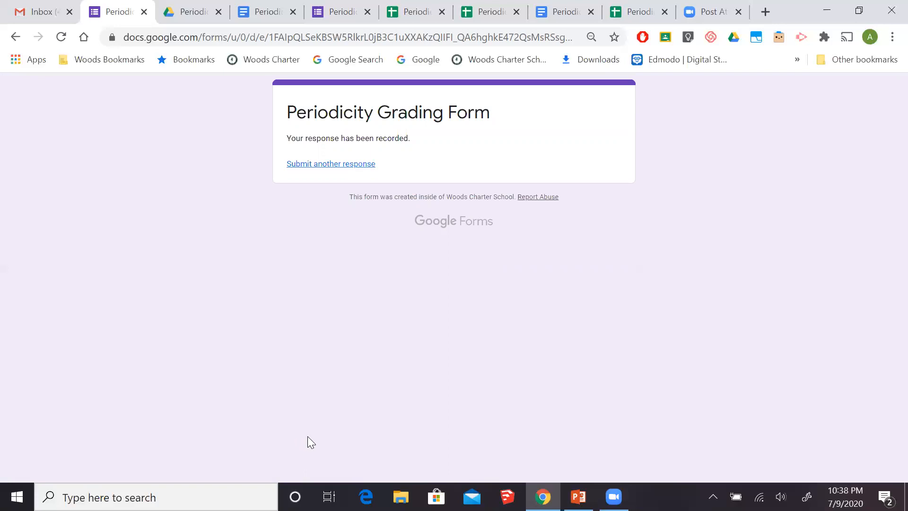
Examine the response summary of the Periodicity Grading Form, including the score charts
key(ctrl+5)
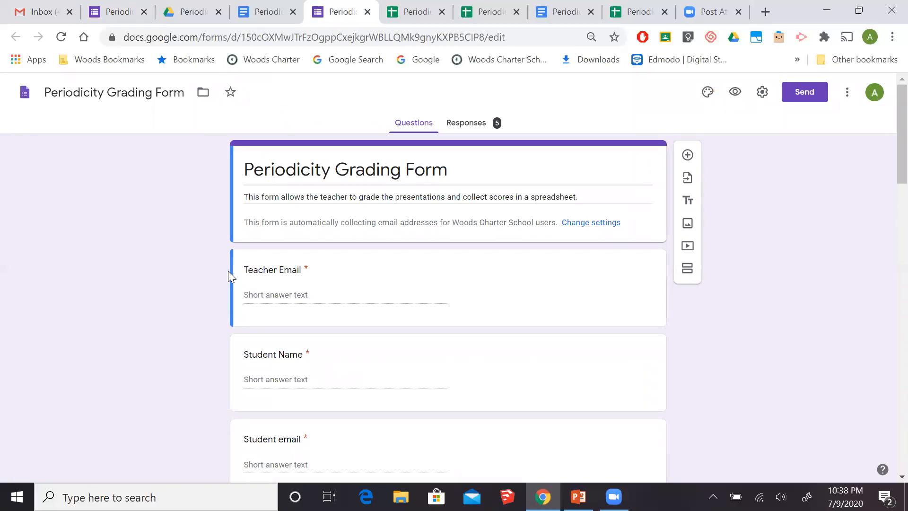
click(468, 123)
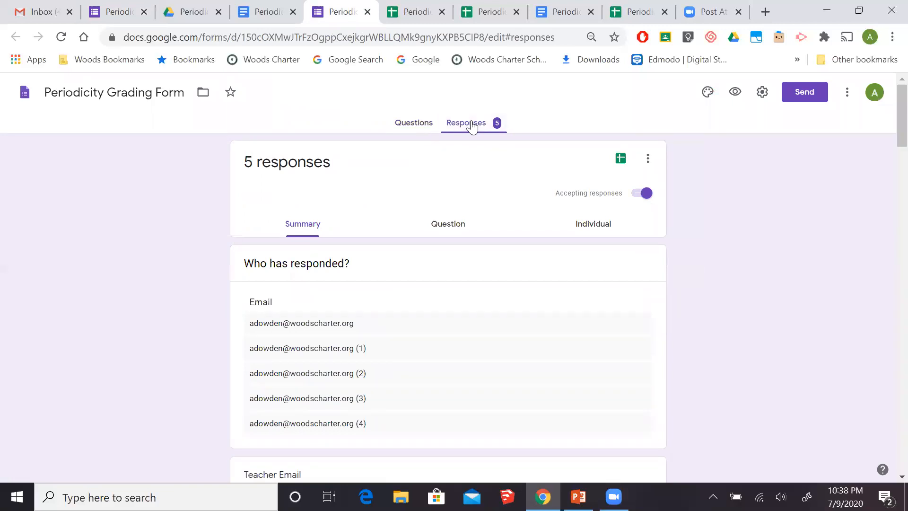
scroll(523, 206, down, 5)
scroll(555, 213, down, 15)
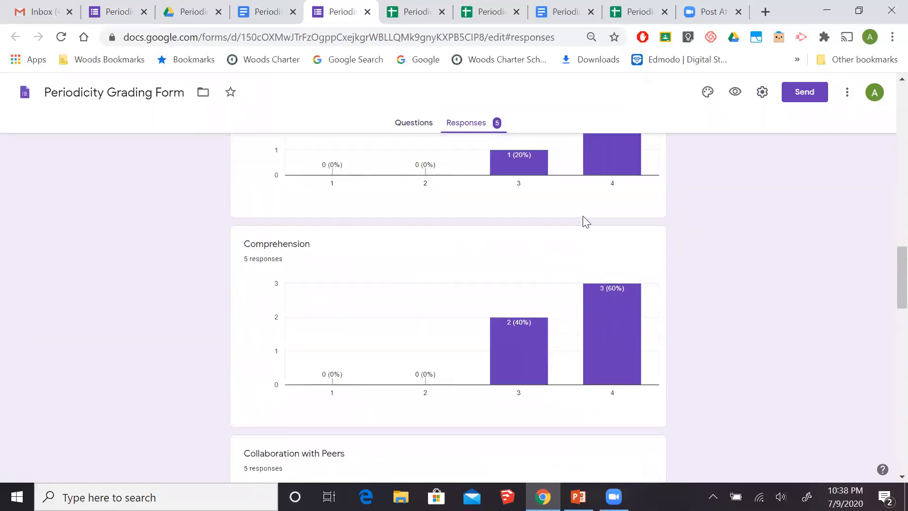
scroll(586, 219, up, 15)
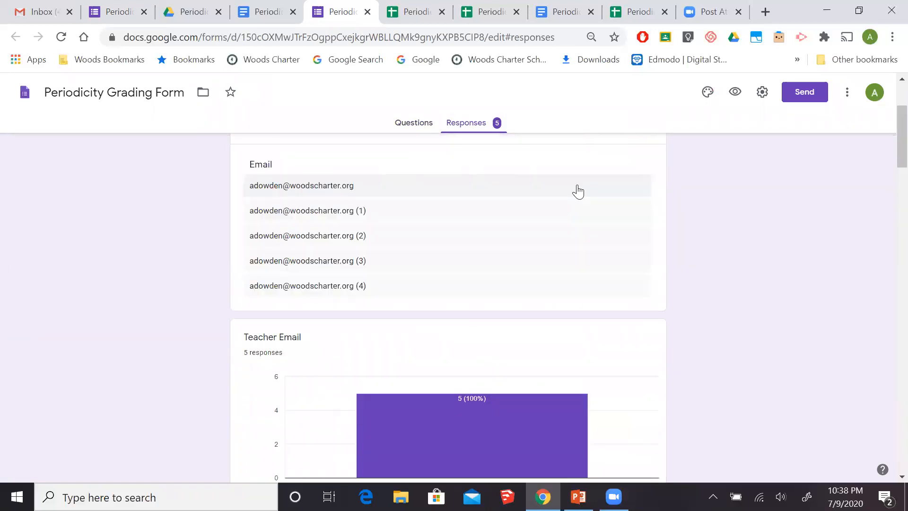
scroll(578, 192, up, 3)
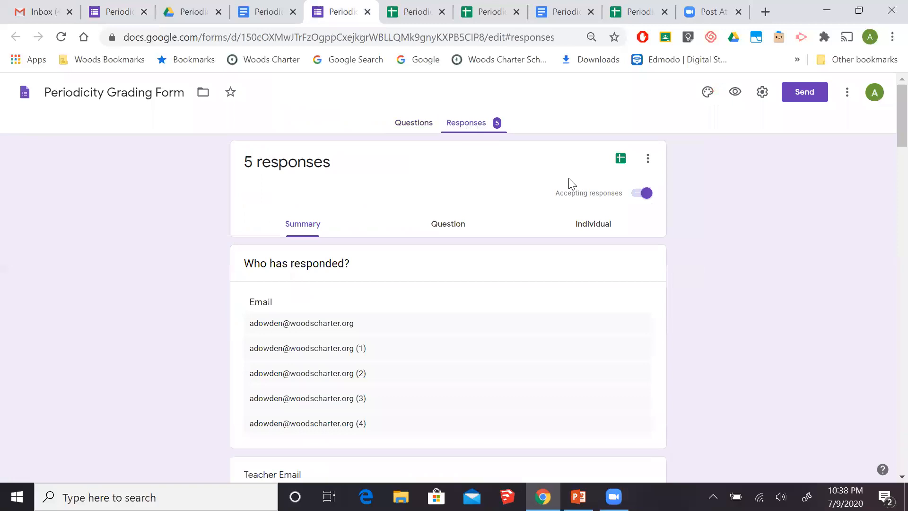
Open the form's linked response spreadsheet and review the header columns from Timestamp through Comments
click(621, 161)
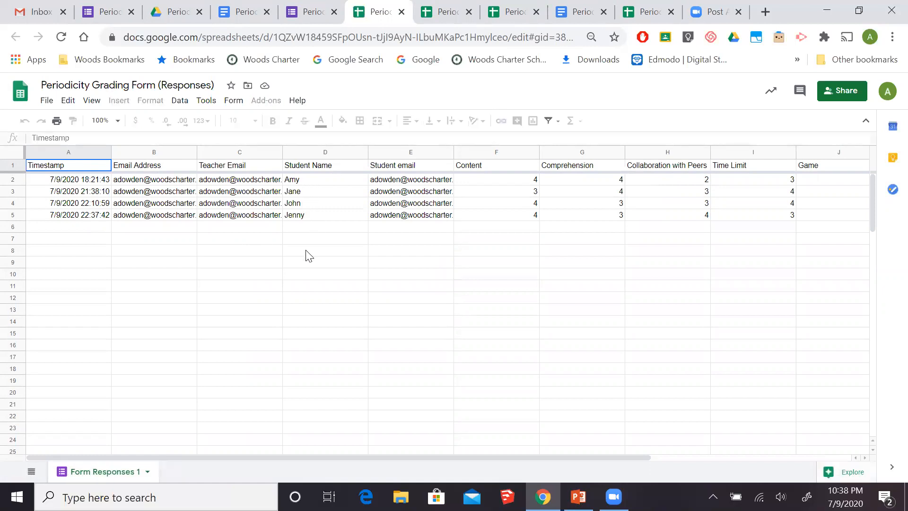
key(Right)
key(Right)
key(Right)
key(Right)
key(Right)
key(Right)
key(Right)
key(Right)
key(Right)
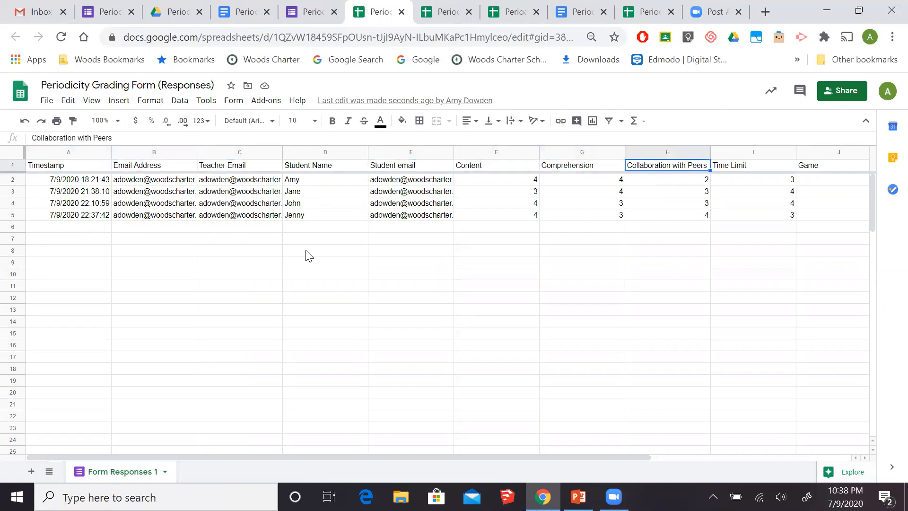
key(Right)
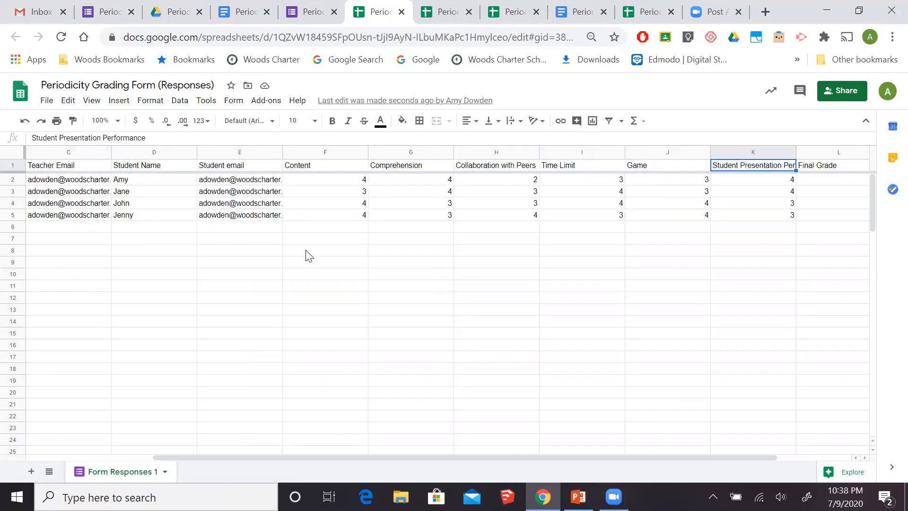
key(Right)
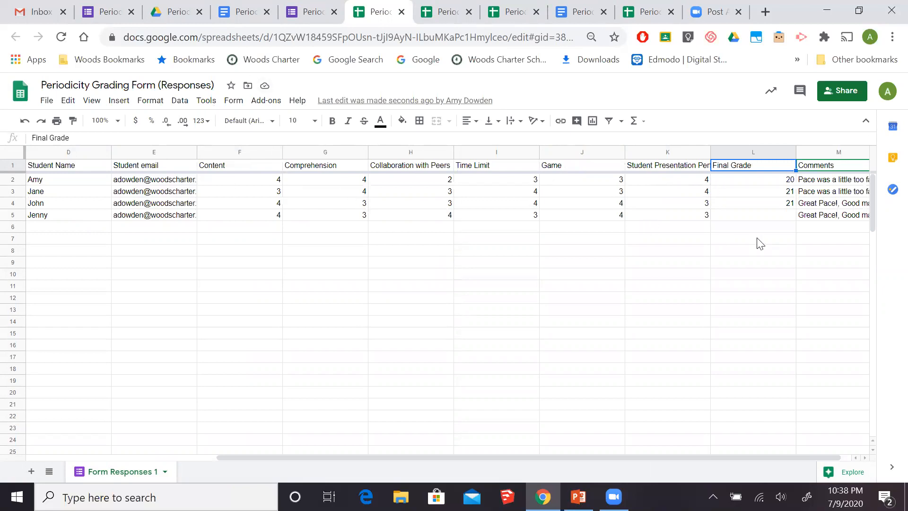
key(Right)
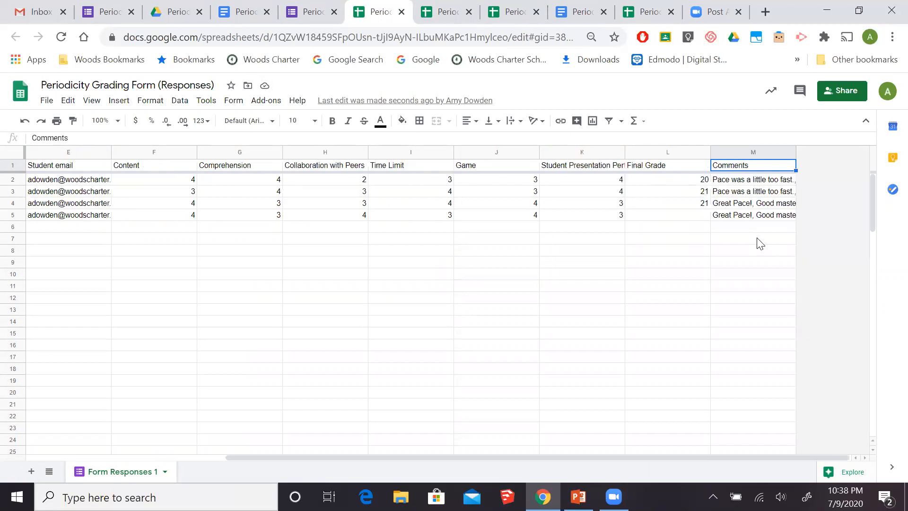
Copy the Final Grade sum formula from L4 down to L5 and clear the surplus formula in L6
click(688, 206)
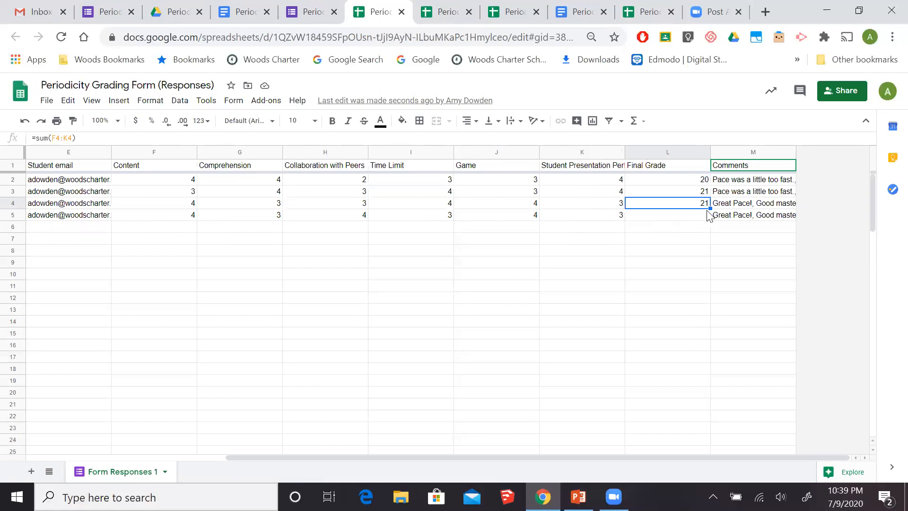
drag(710, 208, 707, 223)
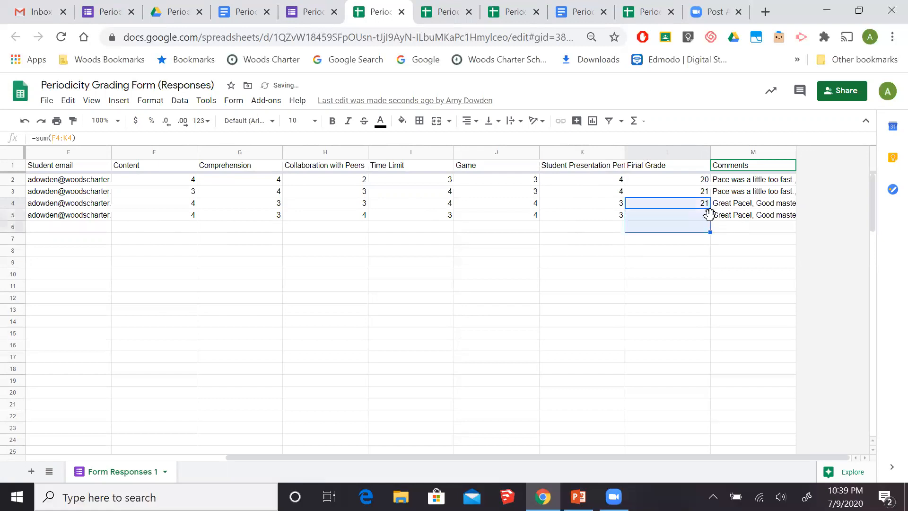
click(702, 231)
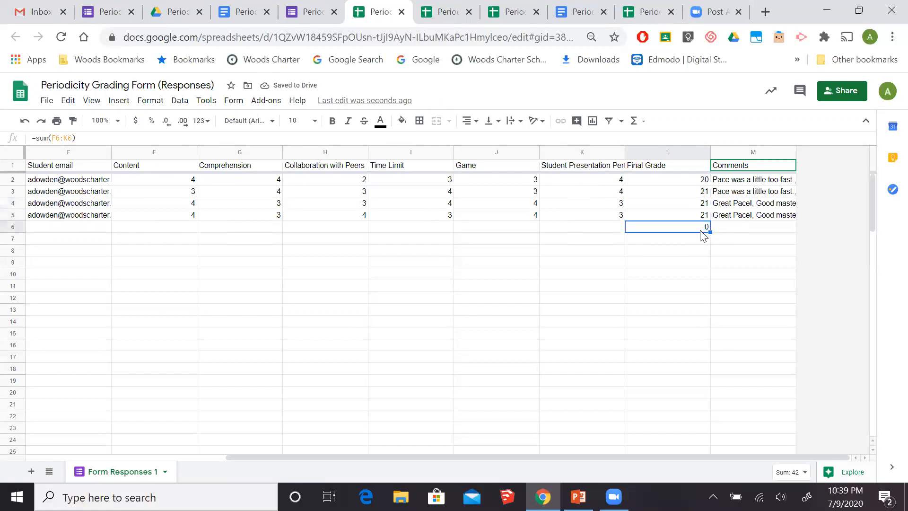
key(Delete)
click(676, 258)
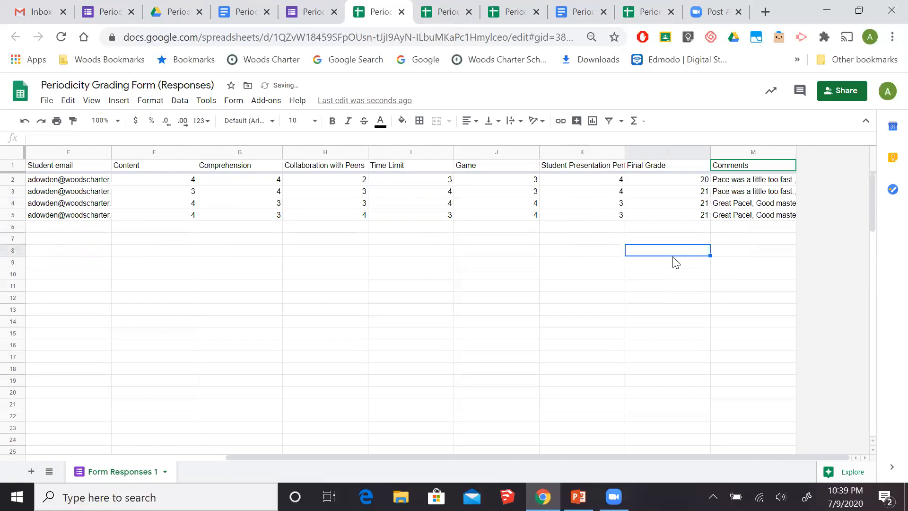
Check the newest response's Final Grade formula, comments and scores in row 5
click(685, 216)
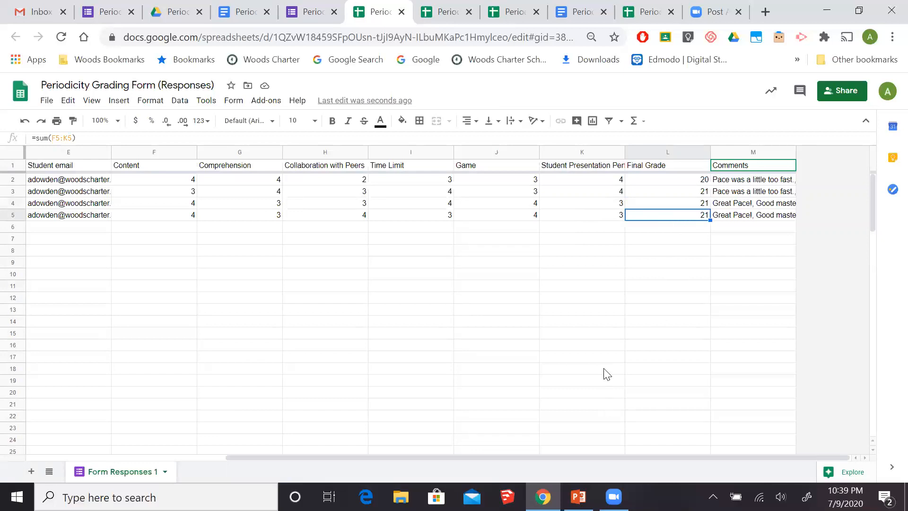
key(Right)
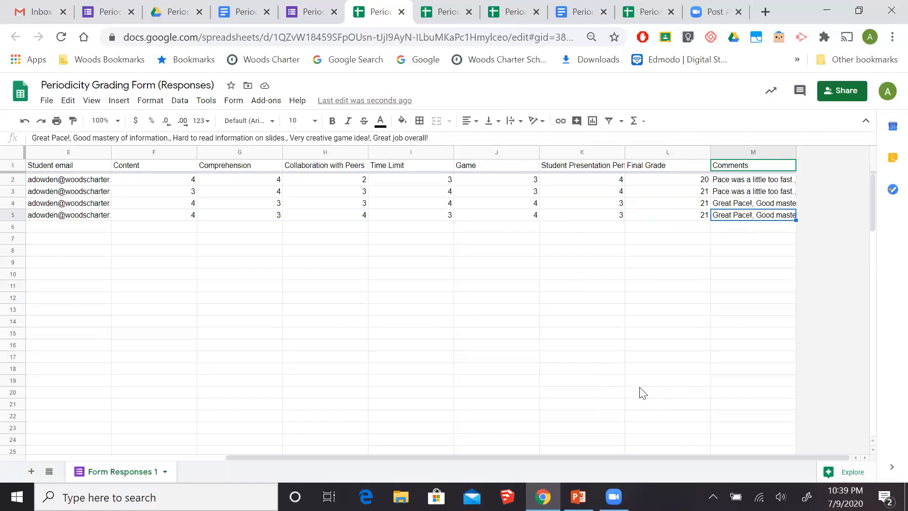
drag(437, 457, 245, 442)
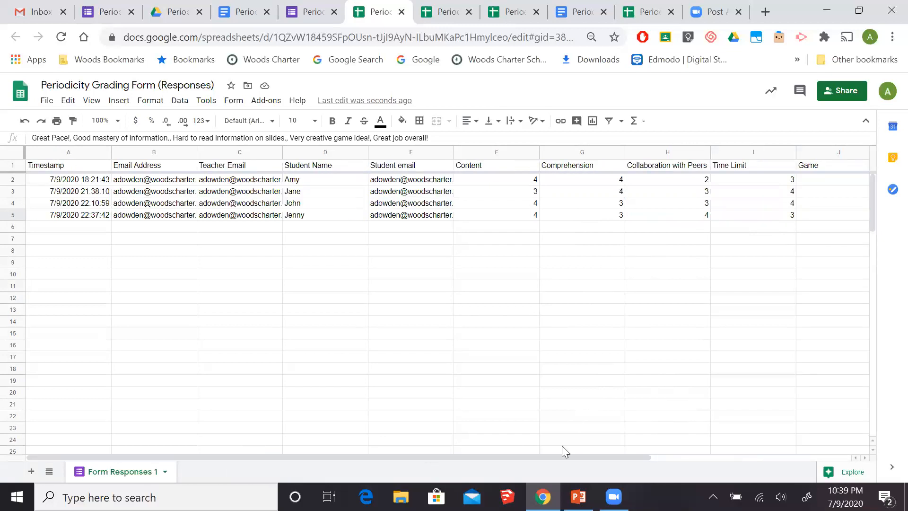
drag(578, 462, 697, 457)
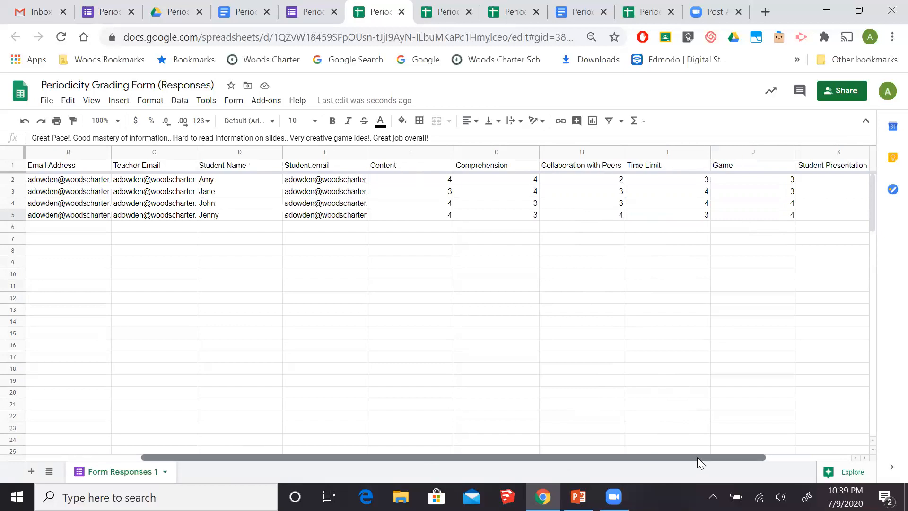
drag(593, 460, 557, 455)
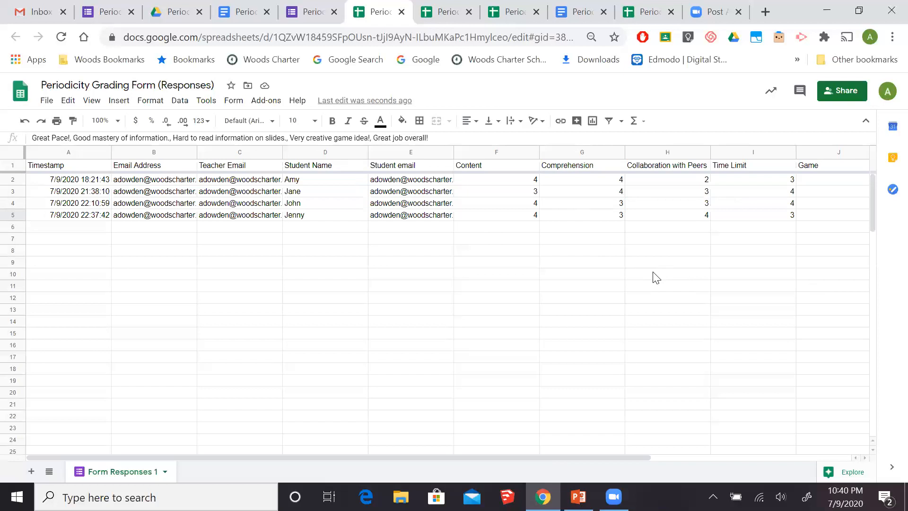
Launch the Autocrat add-on on the response spreadsheet and start a new merge job
click(264, 102)
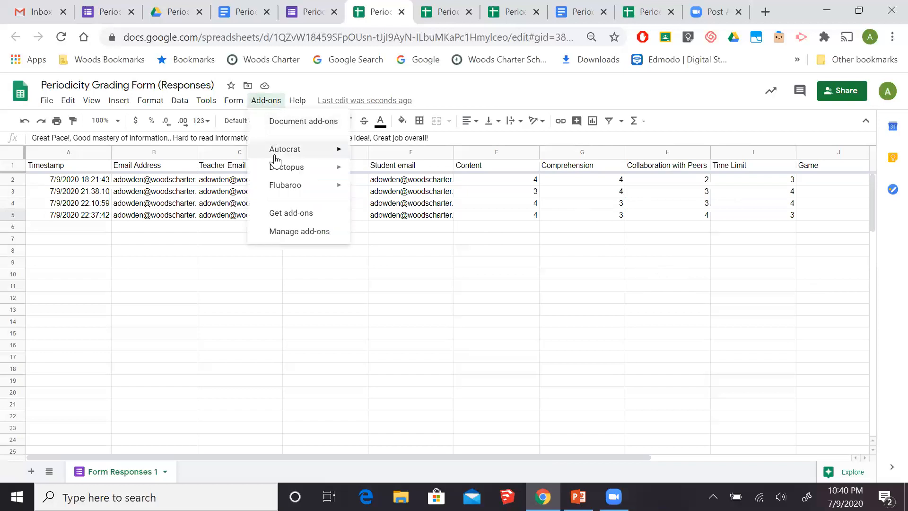
mouse_move(276, 150)
click(396, 152)
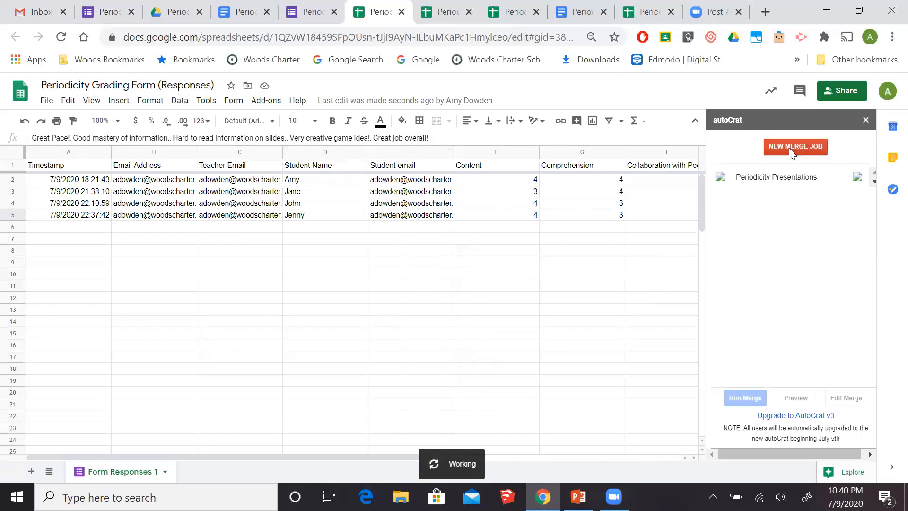
click(789, 147)
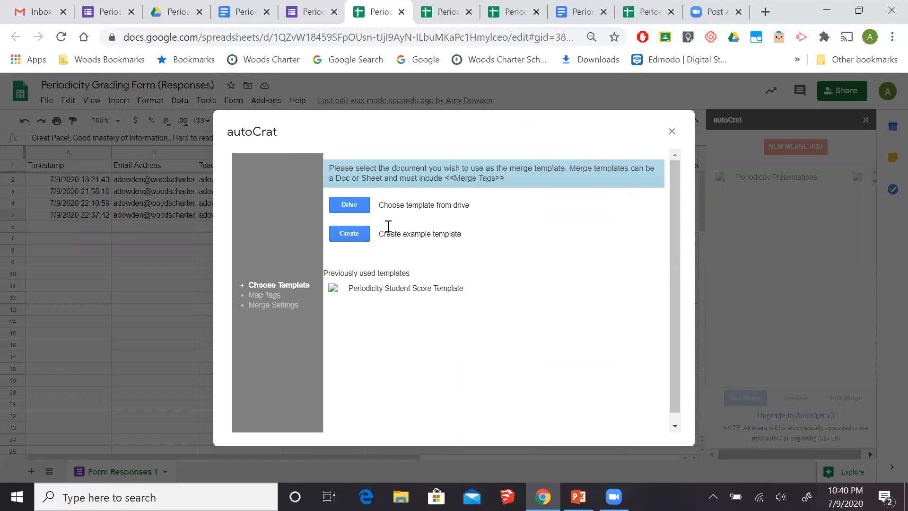
Choose the Periodicity Student Score Template from the Periodicity Presentation Information Drive folder and save the merge tag mapping for Form Responses 1
click(349, 206)
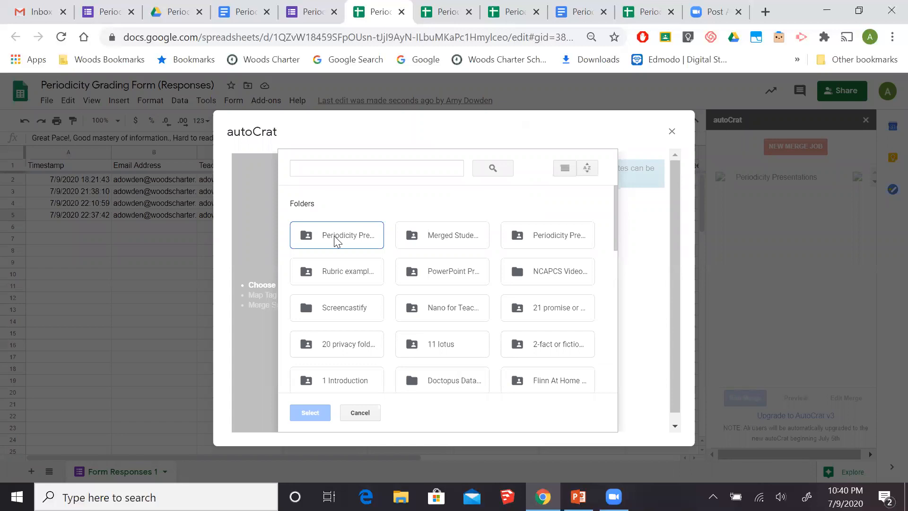
double_click(546, 236)
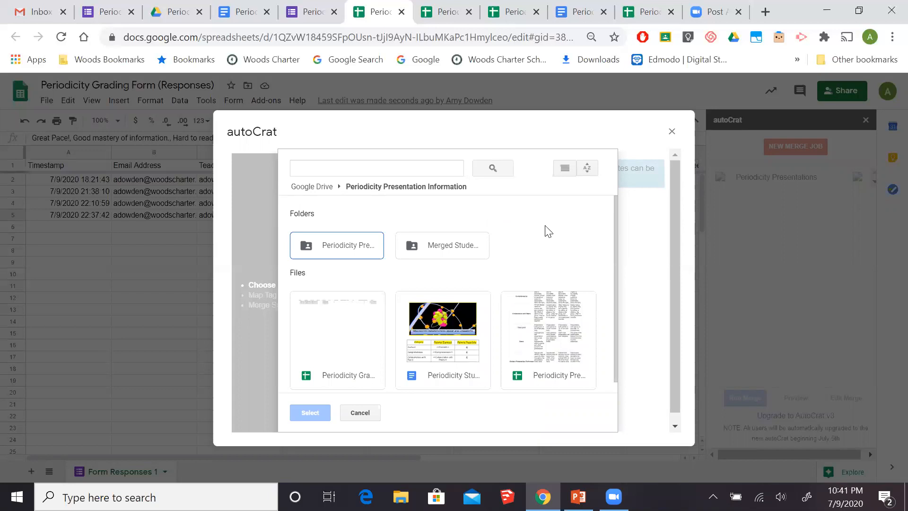
scroll(541, 255, down, 1)
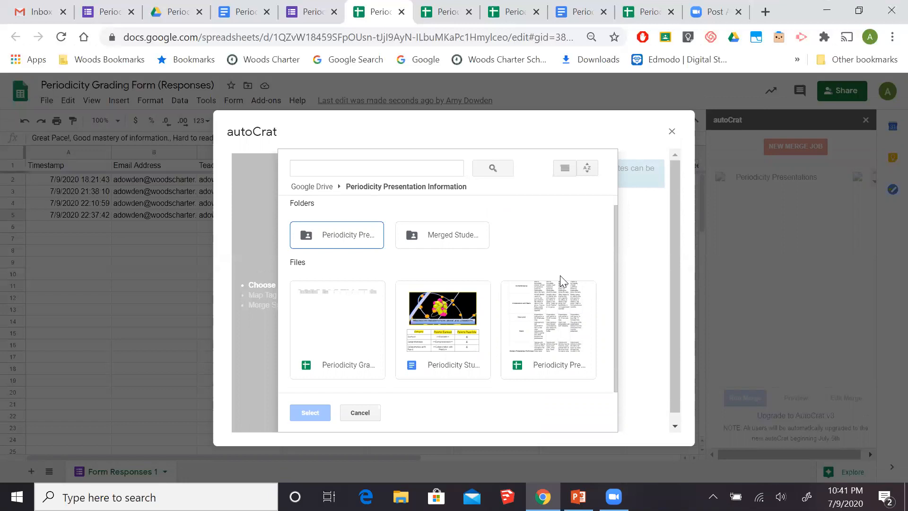
double_click(448, 319)
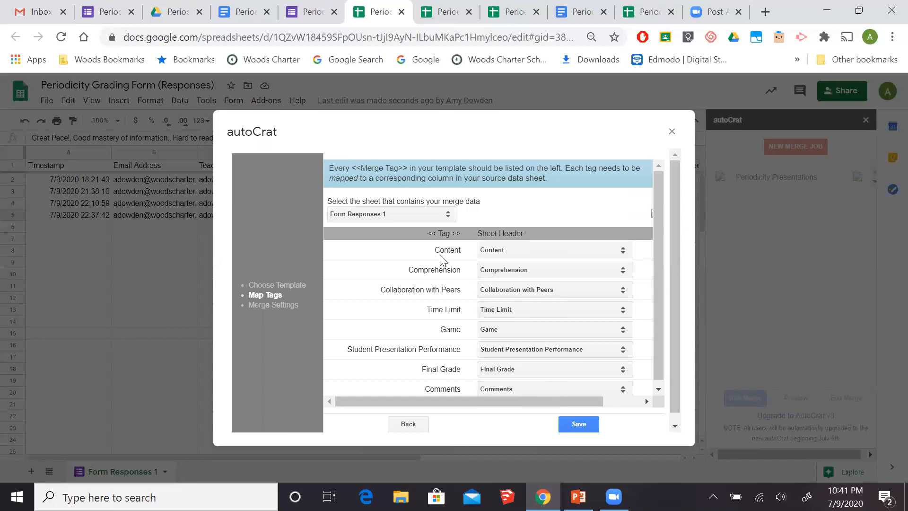
scroll(574, 293, down, 1)
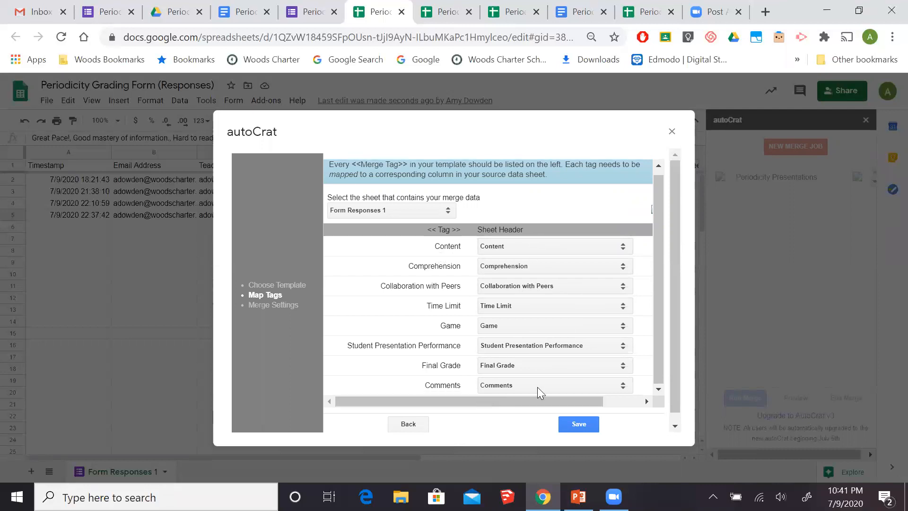
click(574, 424)
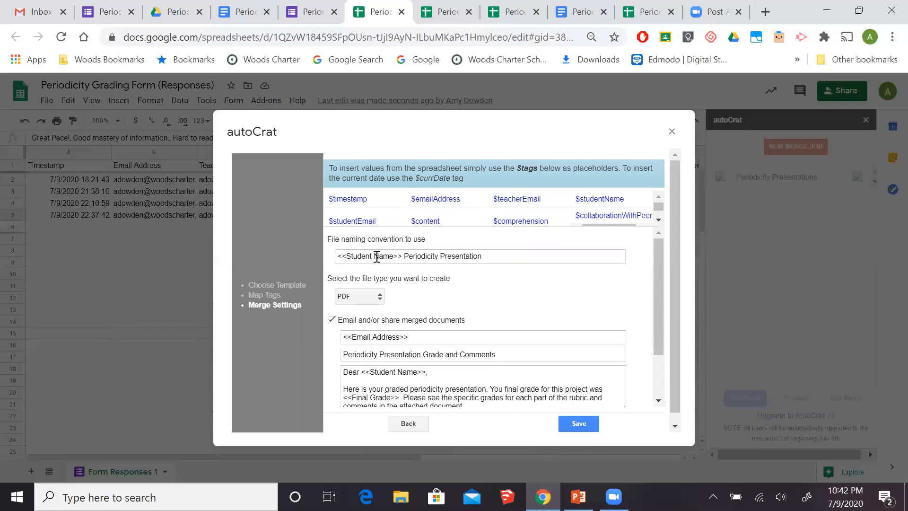
Review the merge job's file naming, email subject and message, keep PDF as the file type, and save the merge settings
click(406, 257)
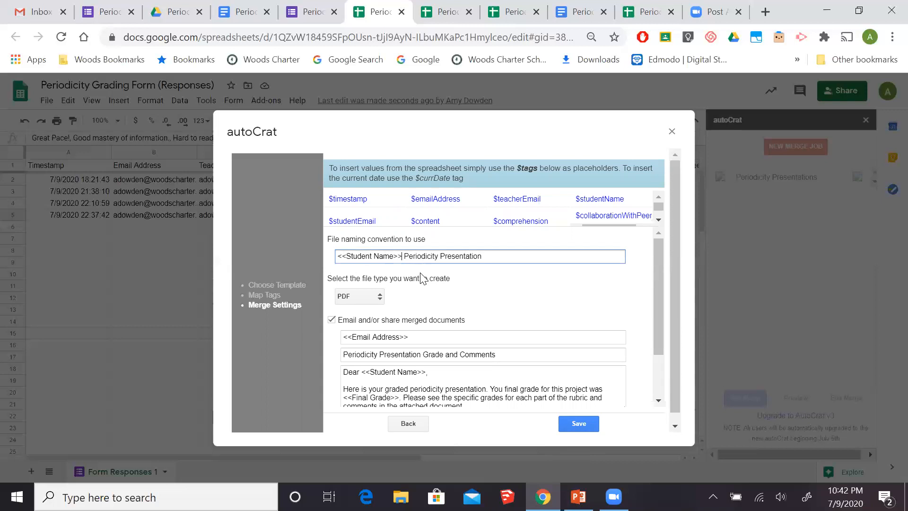
scroll(465, 302, down, 2)
scroll(438, 282, up, 2)
click(373, 298)
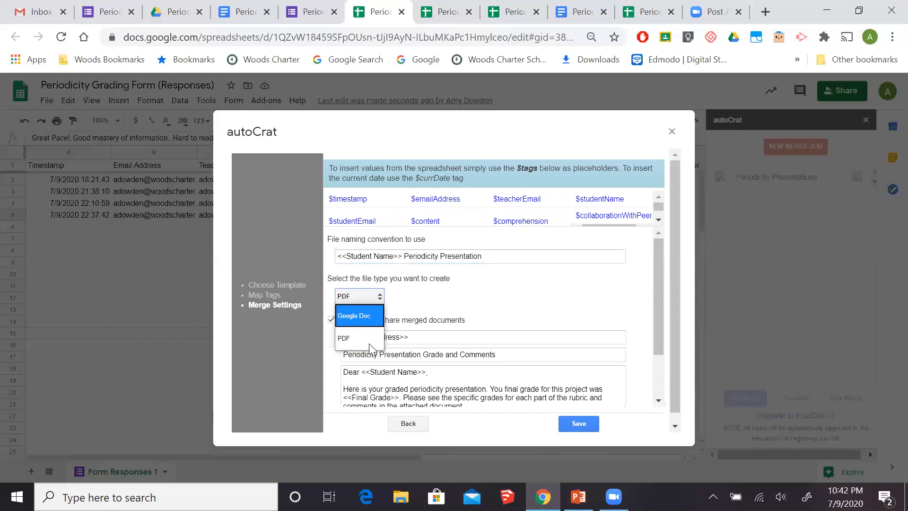
click(363, 294)
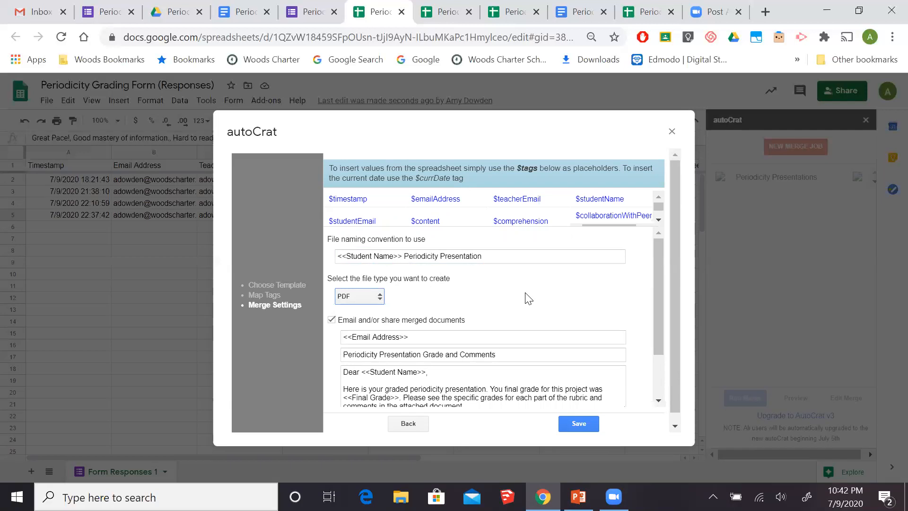
scroll(532, 284, down, 2)
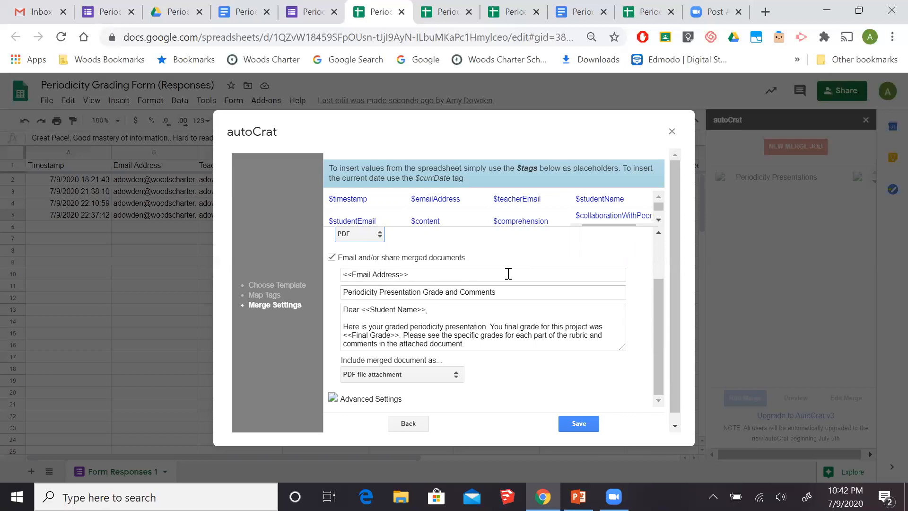
click(526, 293)
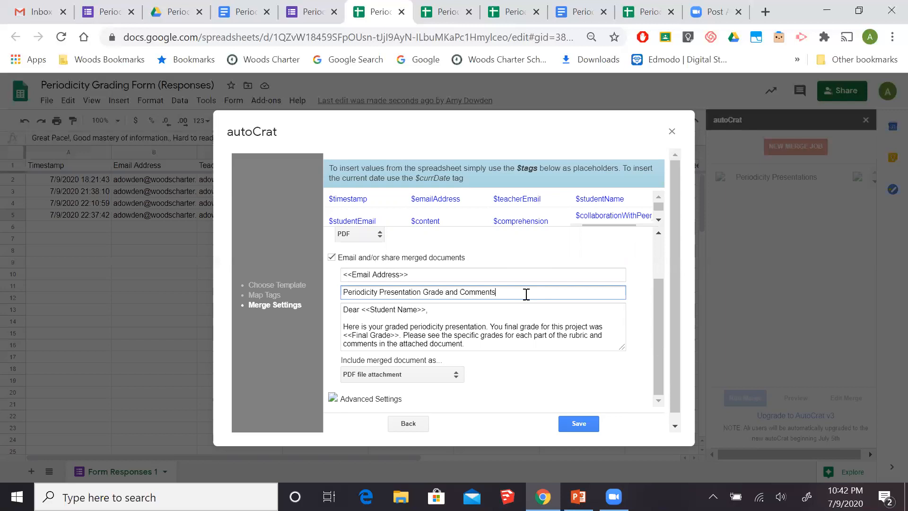
scroll(520, 292, down, 1)
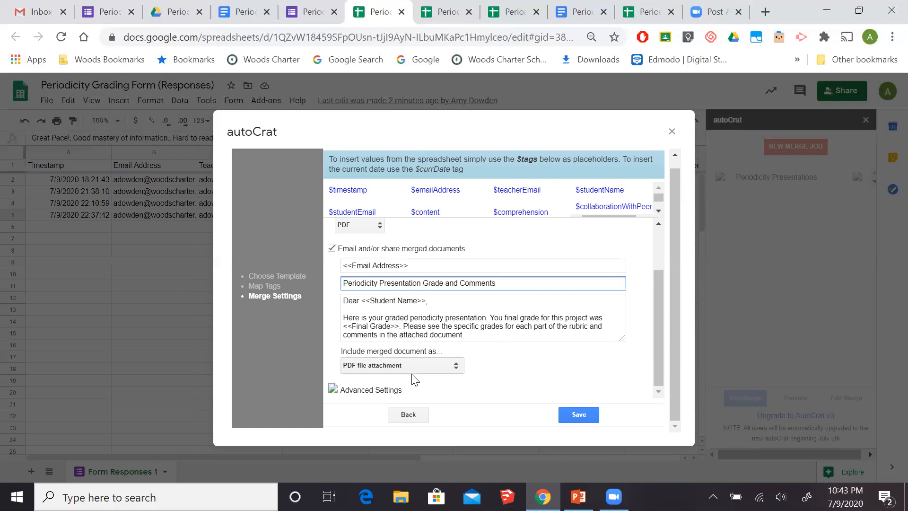
click(580, 415)
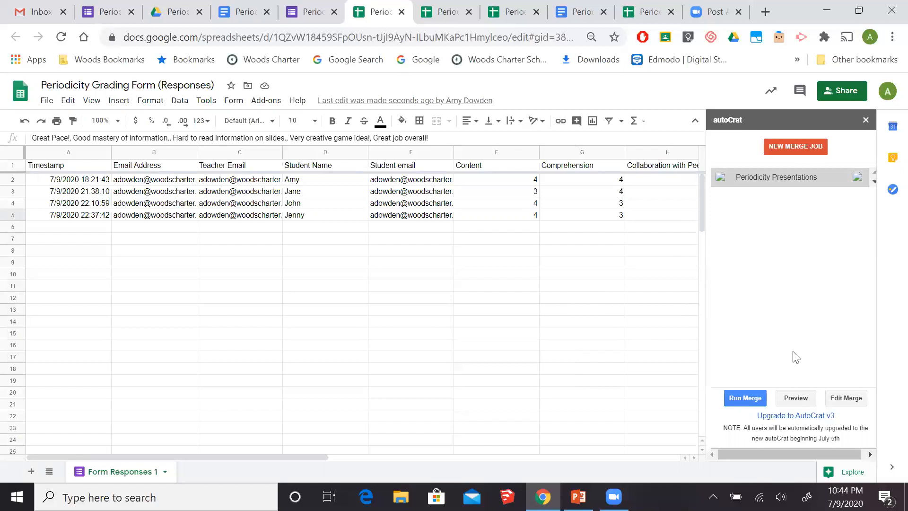
Run the Periodicity Presentations merge, acknowledge the completed job status, and close the autoCrat add-on
click(746, 398)
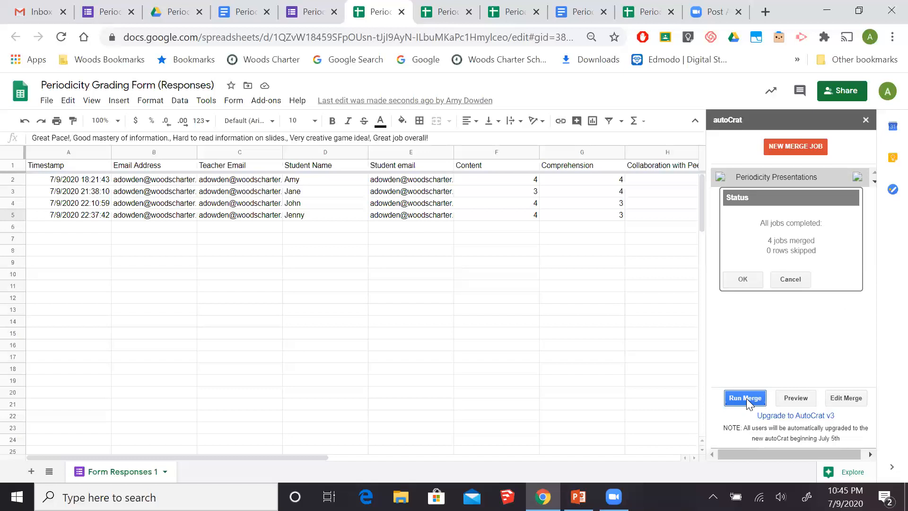
click(740, 280)
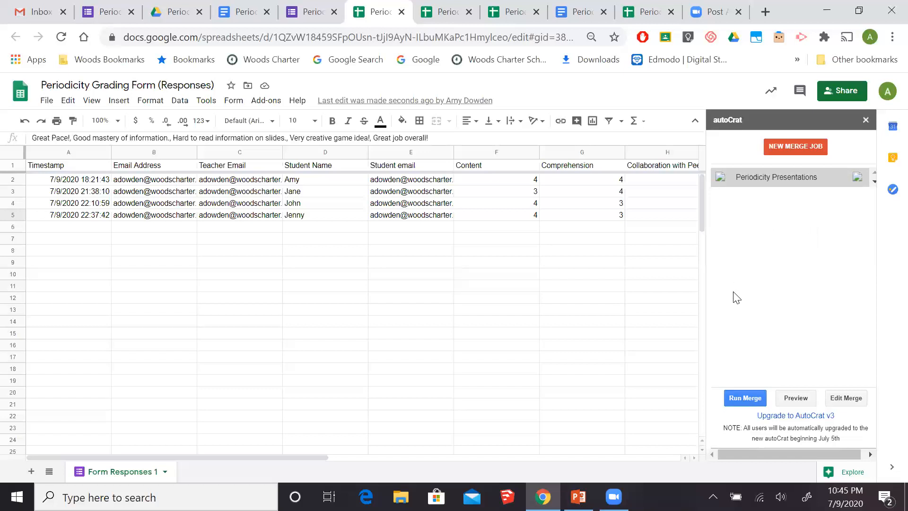
click(866, 120)
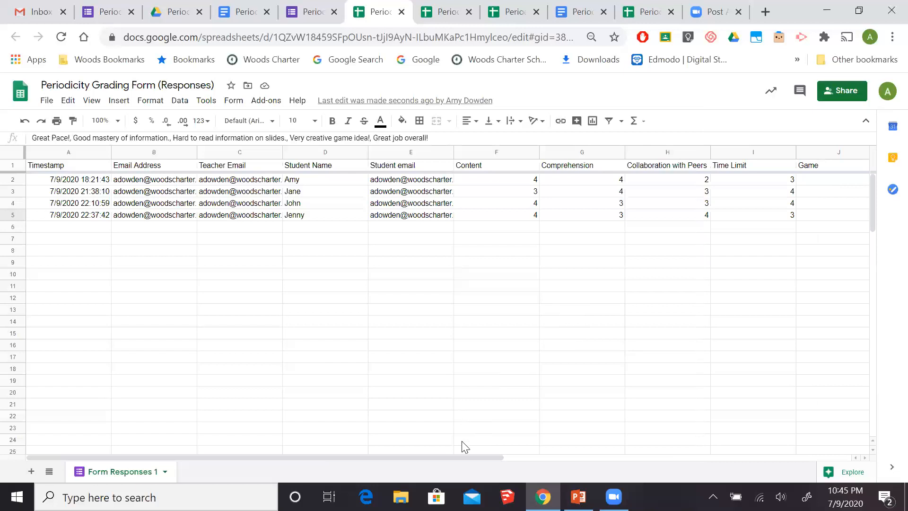
Open the merged document linked in row 5 of the responses and check its rubric scores, total grade and comments
drag(458, 457, 860, 461)
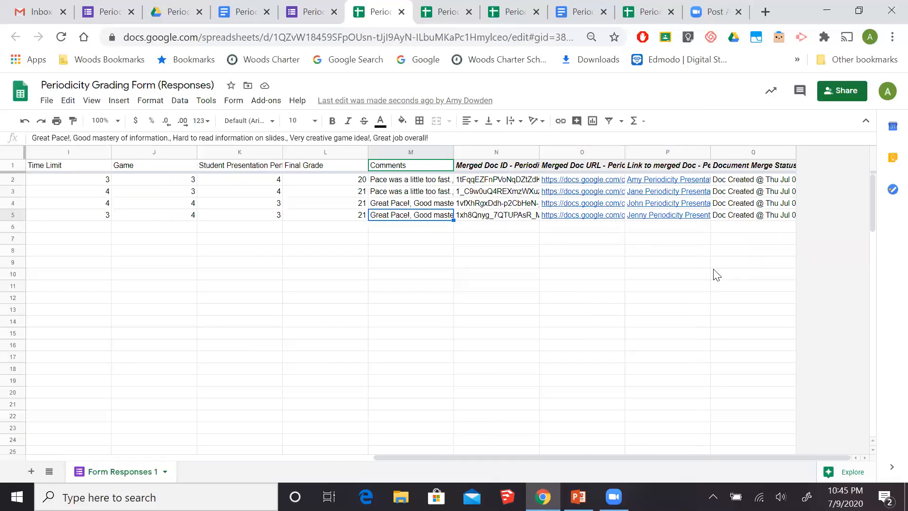
click(668, 217)
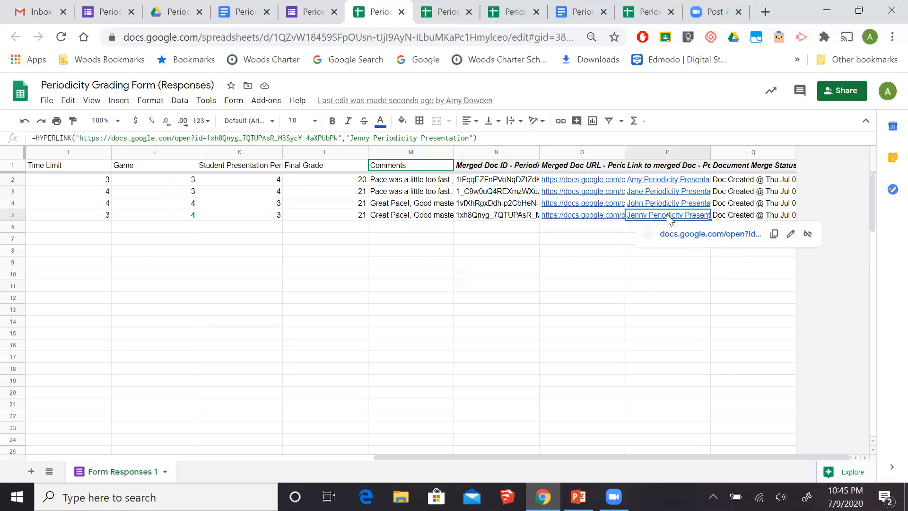
click(679, 235)
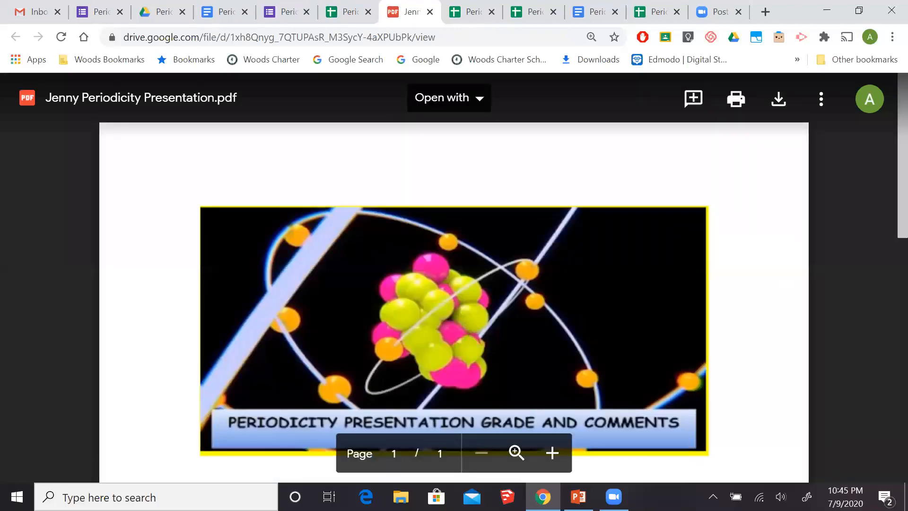
scroll(623, 228, down, 5)
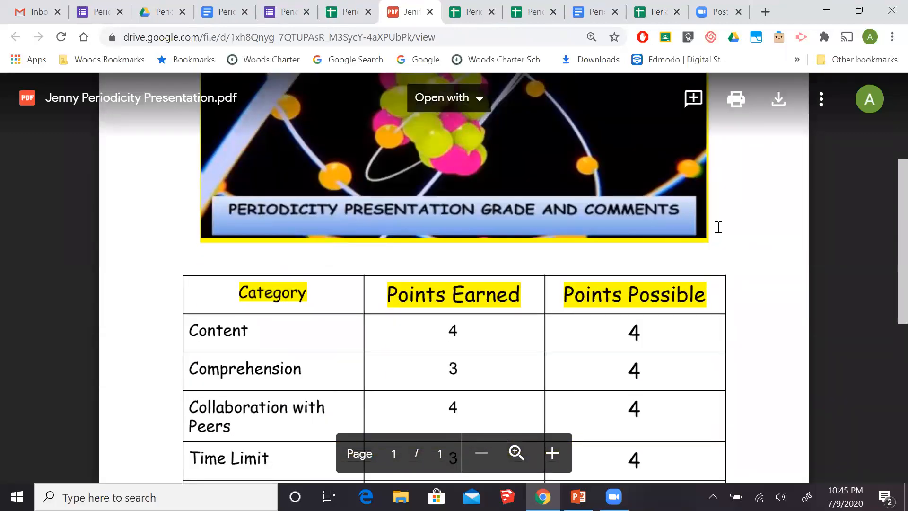
scroll(718, 228, down, 3)
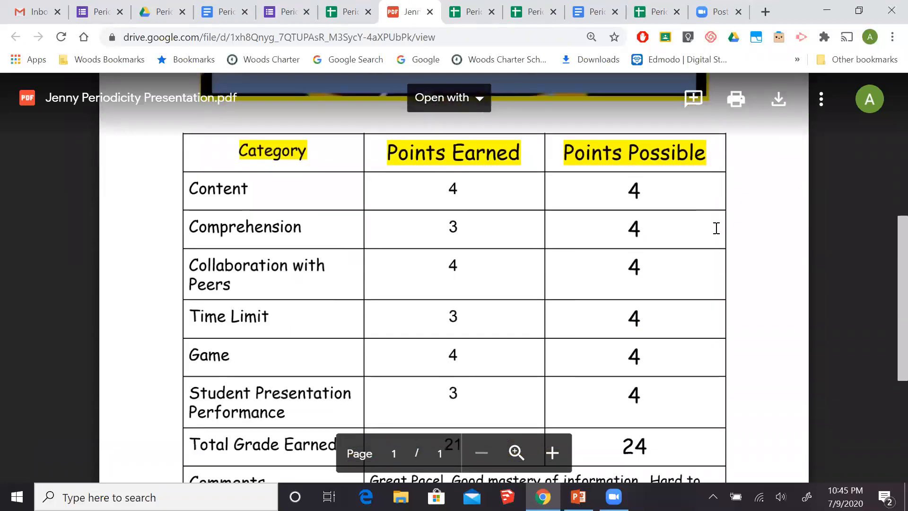
scroll(716, 229, down, 2)
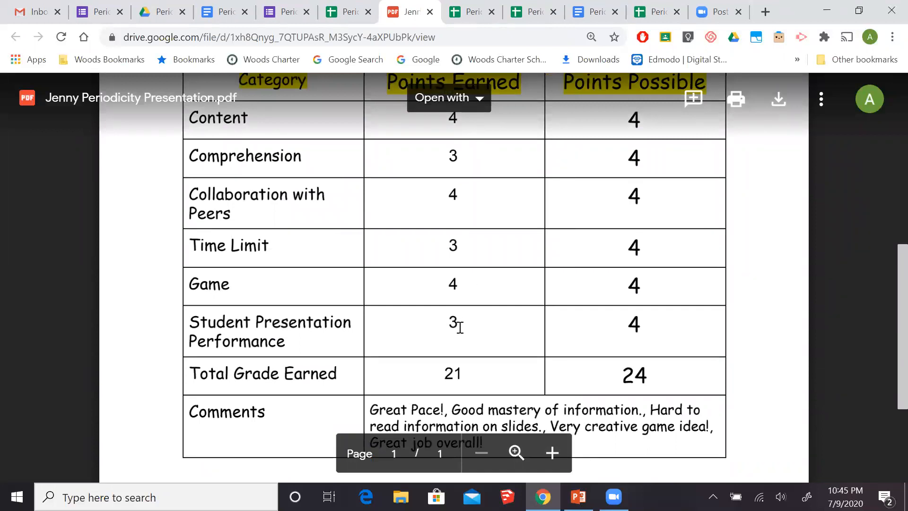
scroll(463, 324, down, 1)
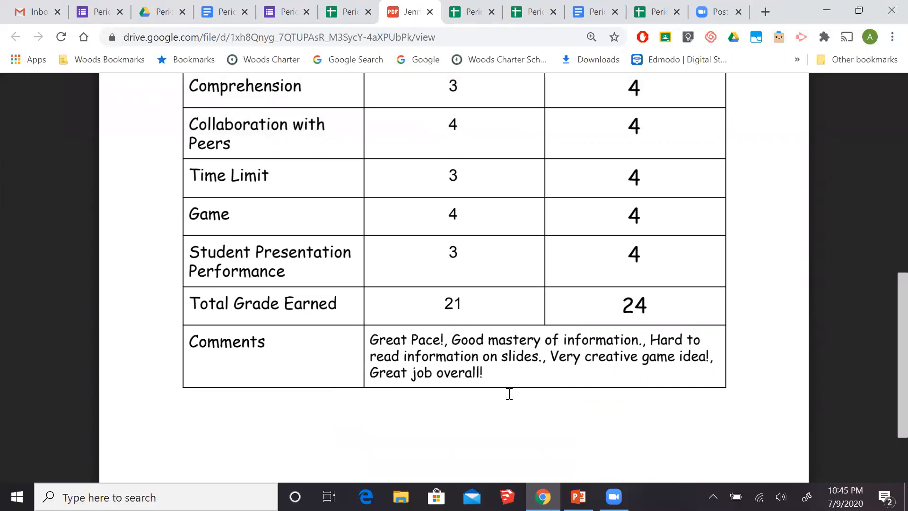
scroll(507, 391, up, 10)
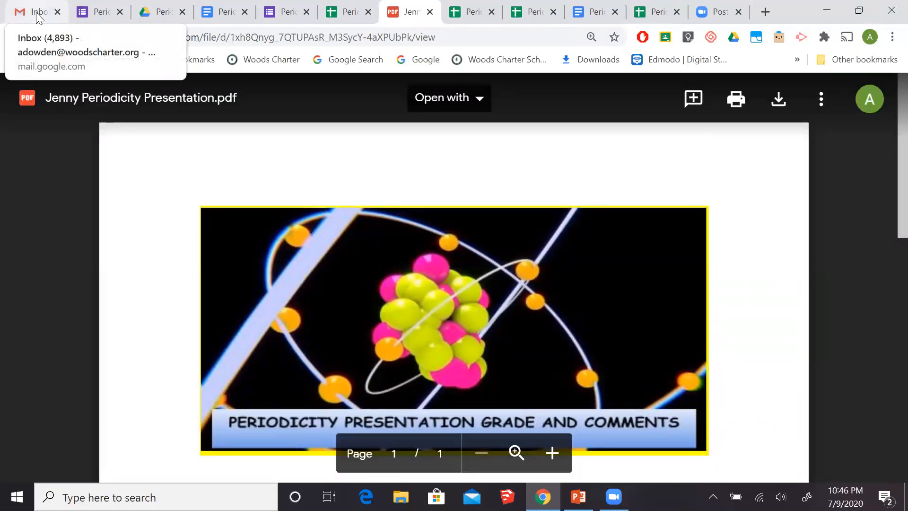
Switch to Gmail, open the newest Periodicity Presentation Grade and Comments email, and examine its attached PDF
click(39, 18)
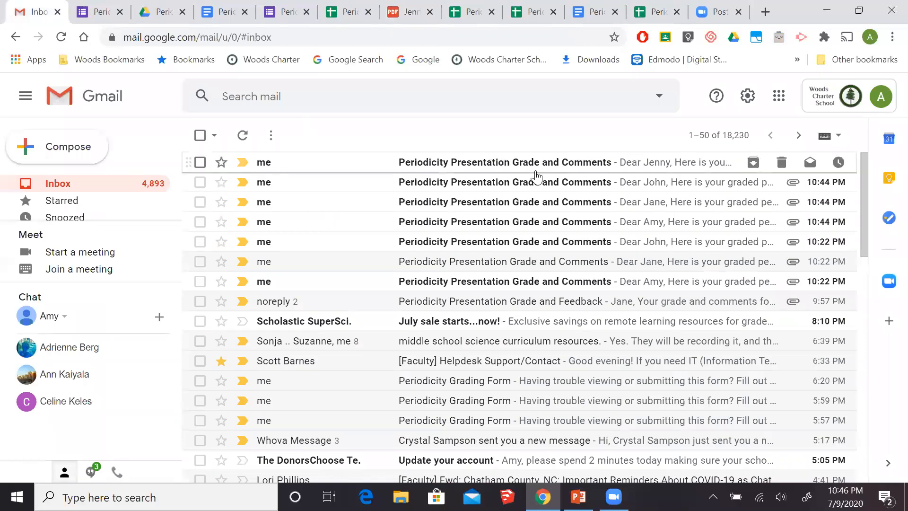
click(617, 169)
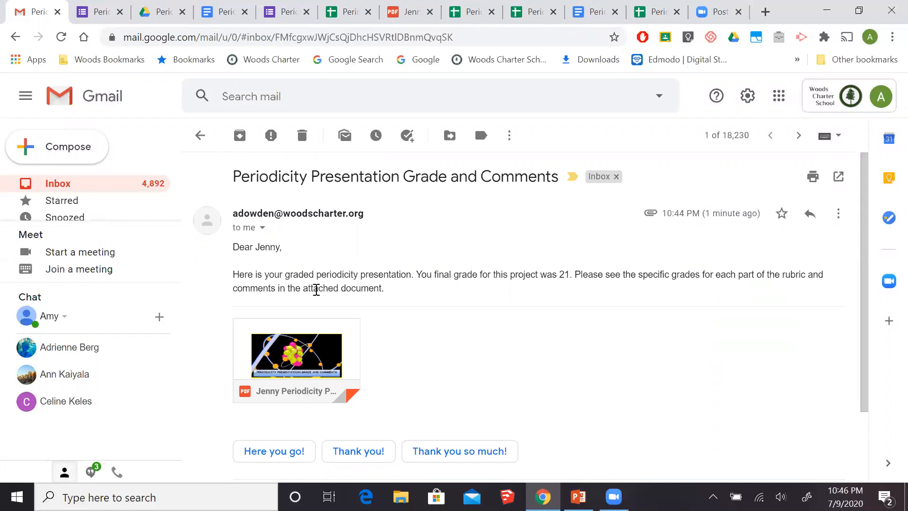
click(298, 355)
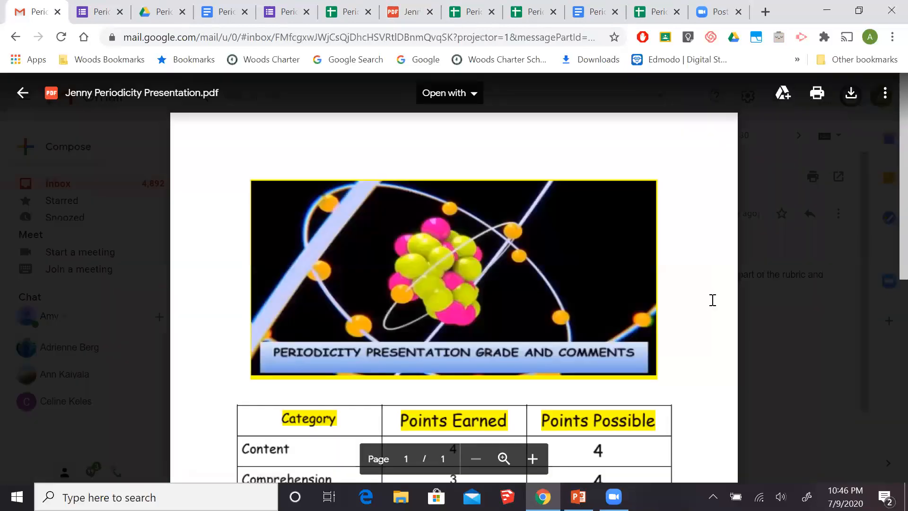
scroll(713, 299, down, 8)
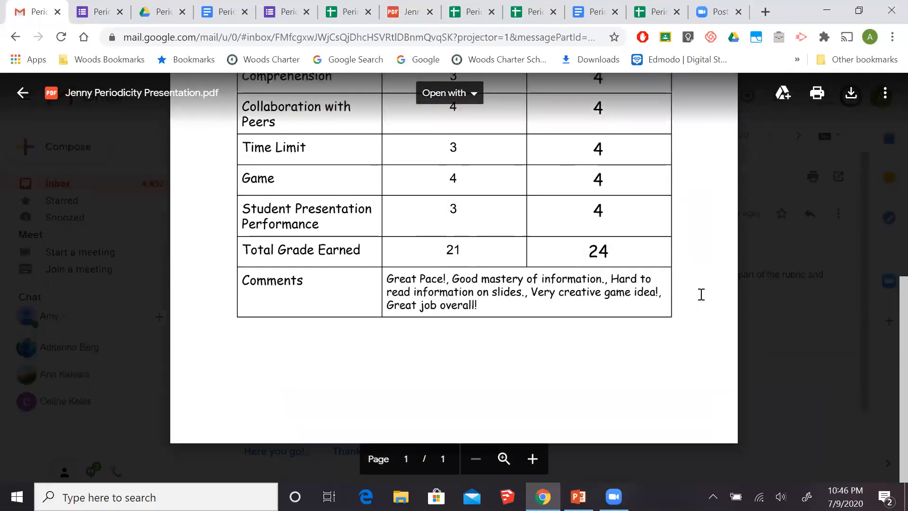
scroll(701, 295, up, 8)
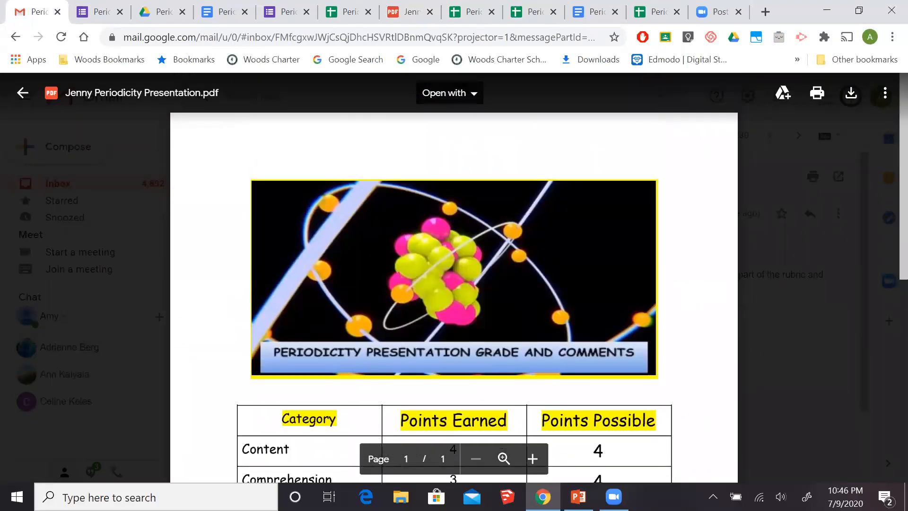